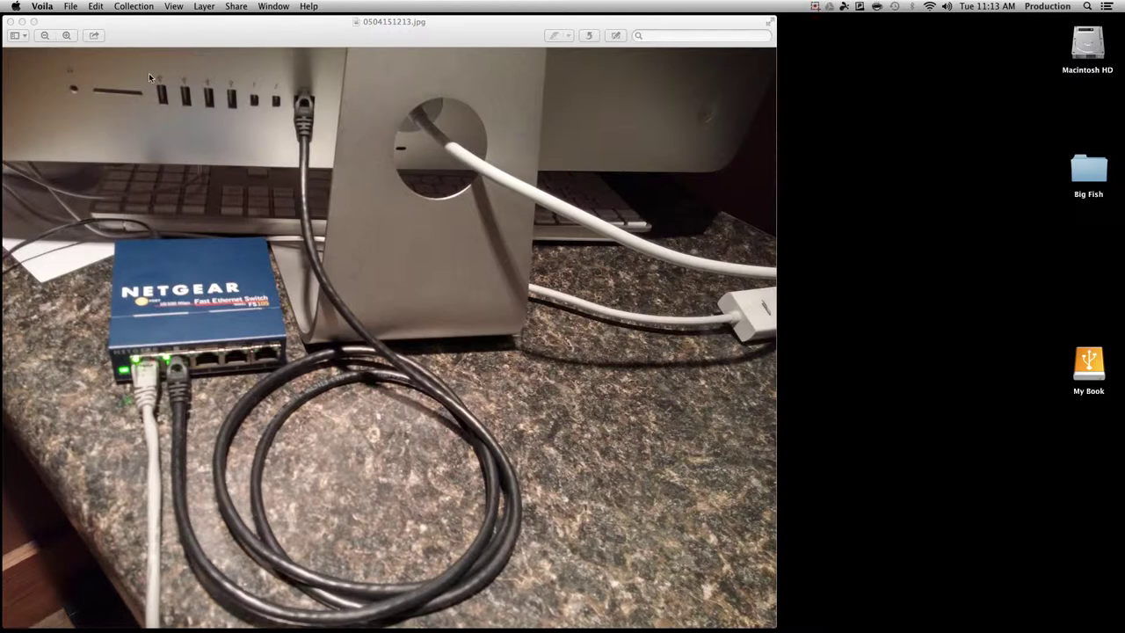
- Open the Network settings in System Preferences and bring up the Ethernet connection's configuration
left_click(15, 6)
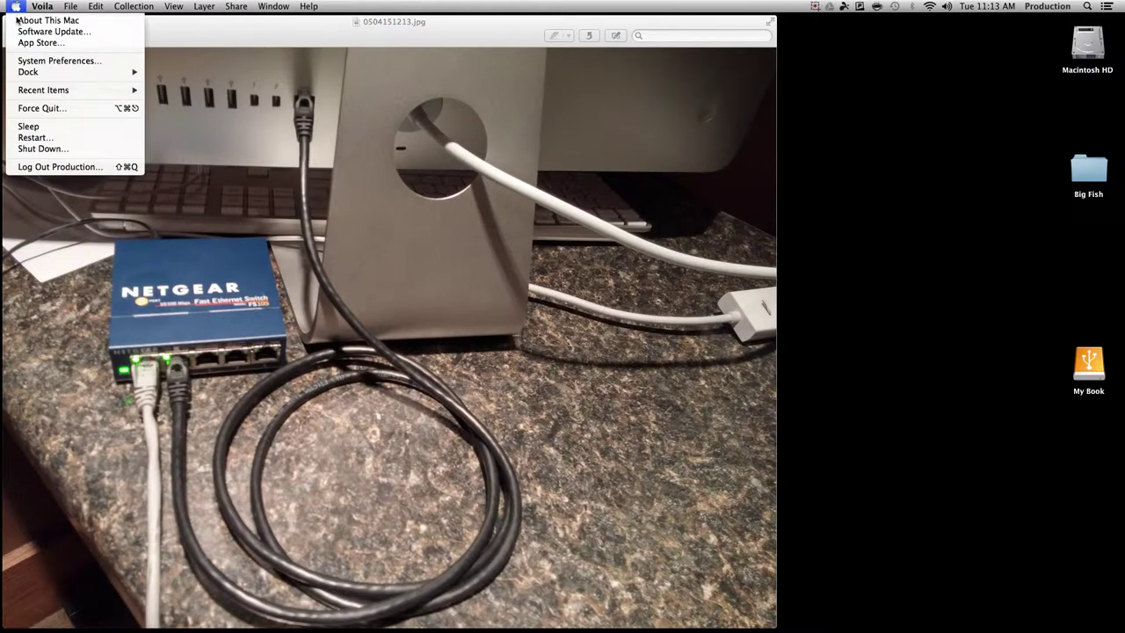
left_click(36, 60)
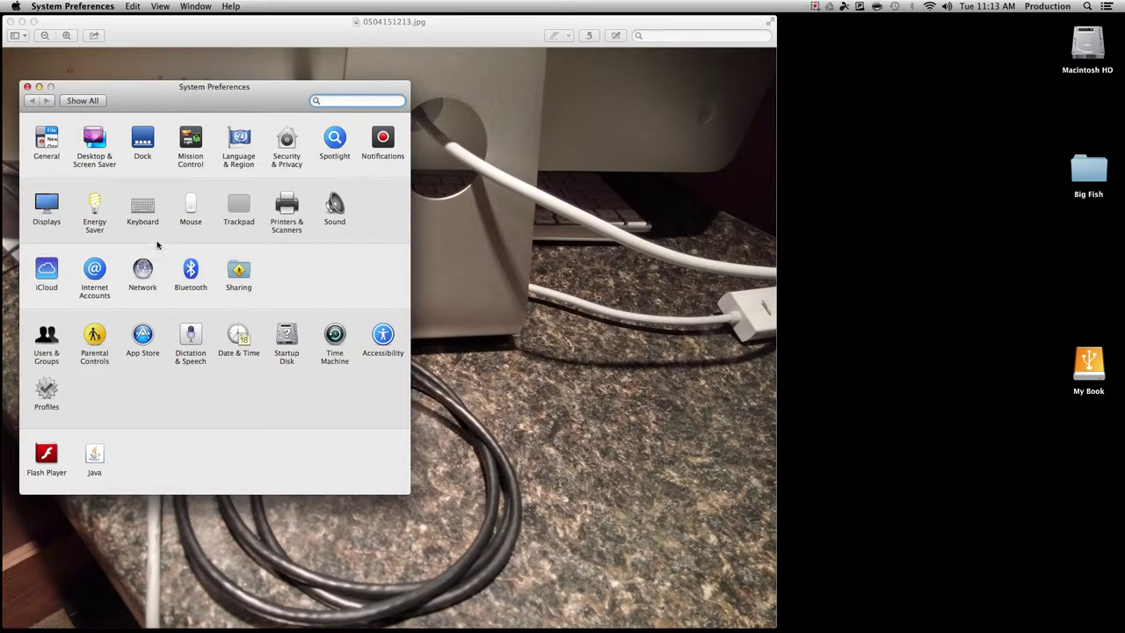
left_click(144, 271)
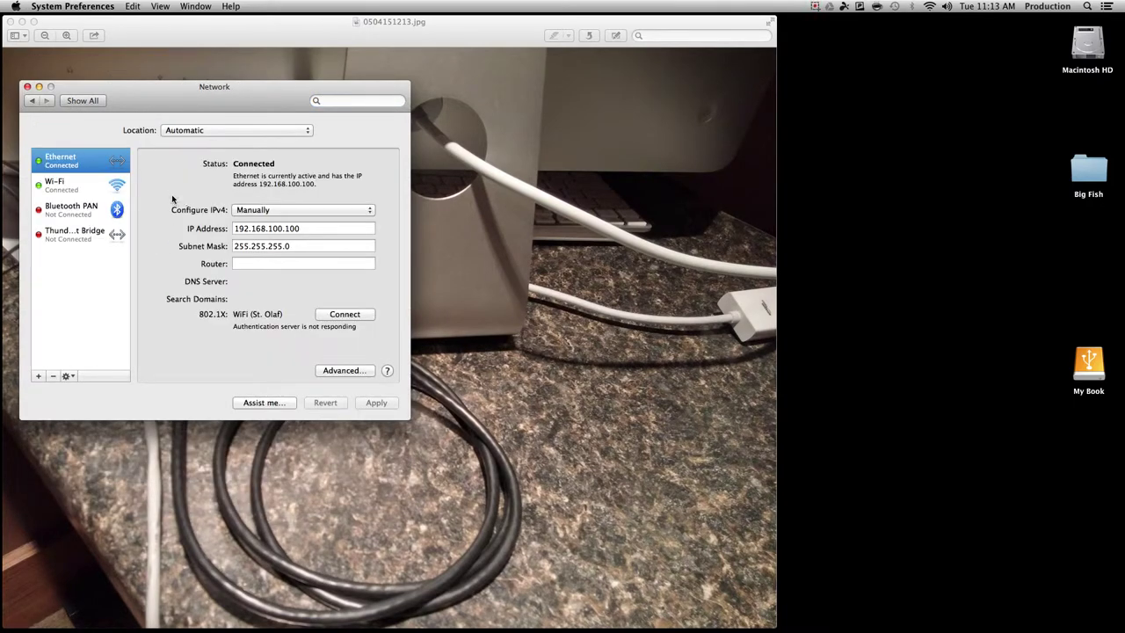
left_click_drag(154, 94, 202, 95)
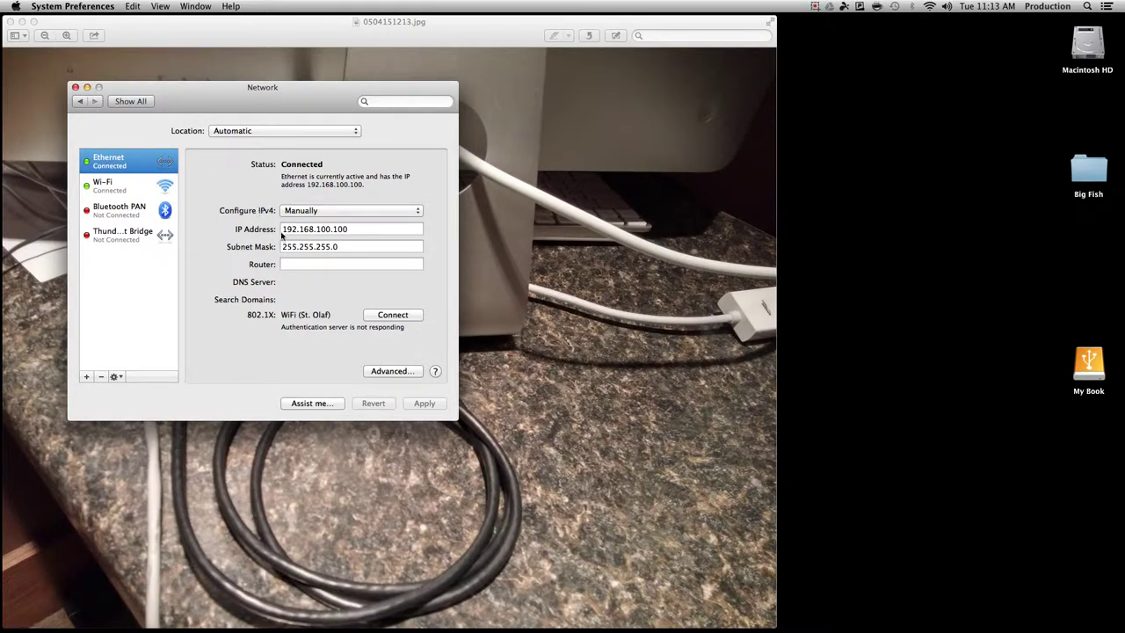
- Examine the Ethernet connection's manually configured IP address, its network portion and last number, and close the network preferences
left_click_drag(281, 229, 329, 229)
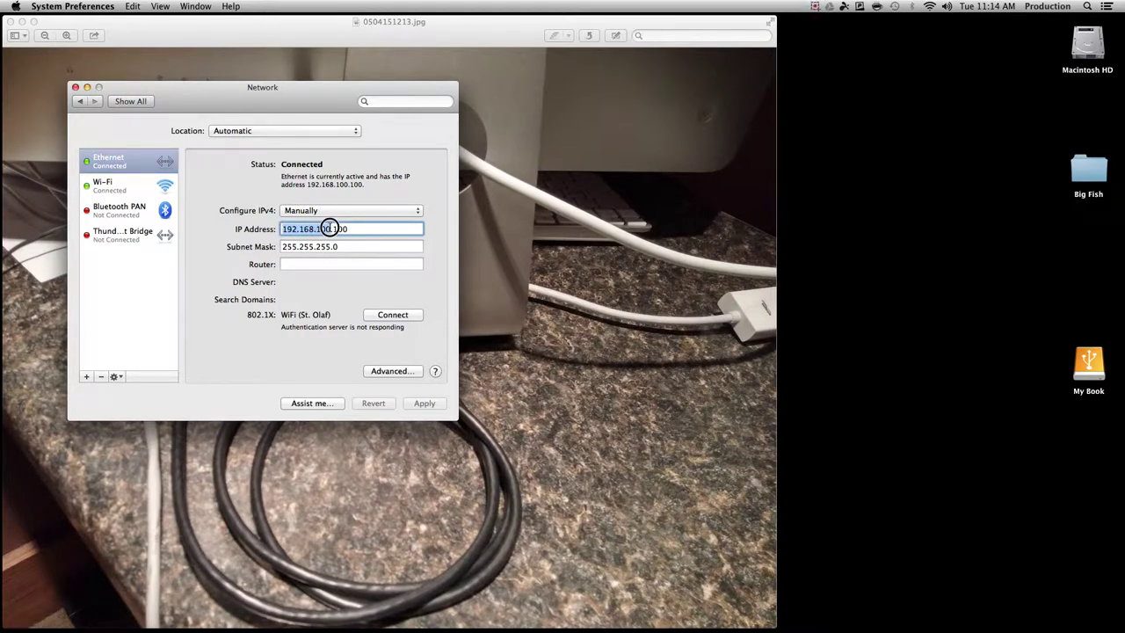
left_click_drag(329, 229, 330, 229)
left_click_drag(284, 229, 363, 230)
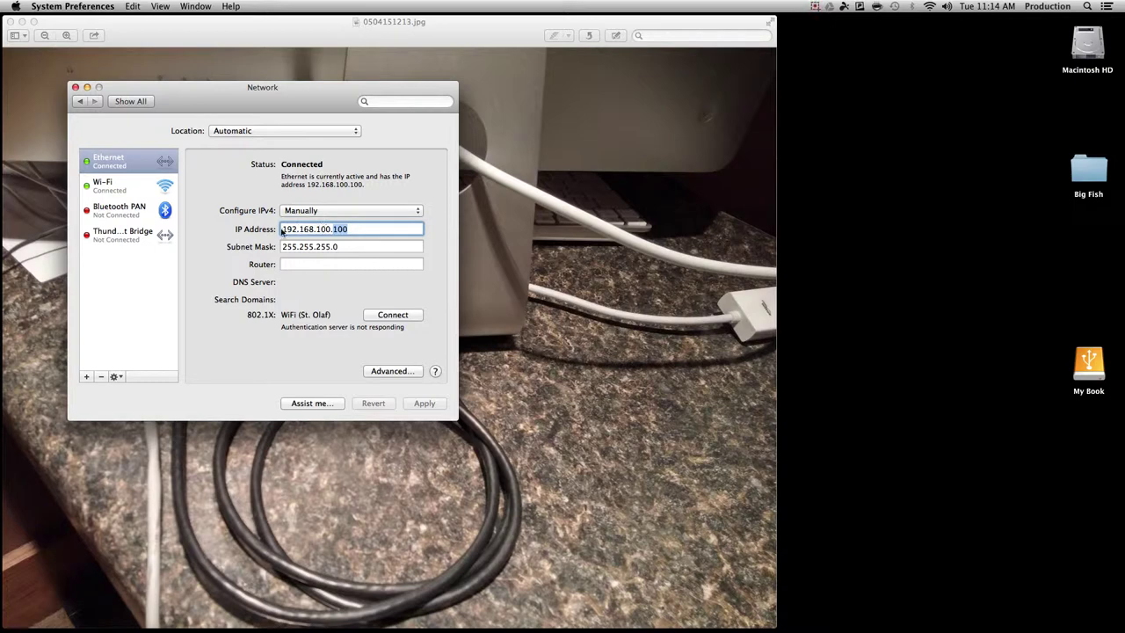
left_click_drag(282, 229, 353, 229)
left_click(338, 229)
left_click(353, 228)
left_click(75, 89)
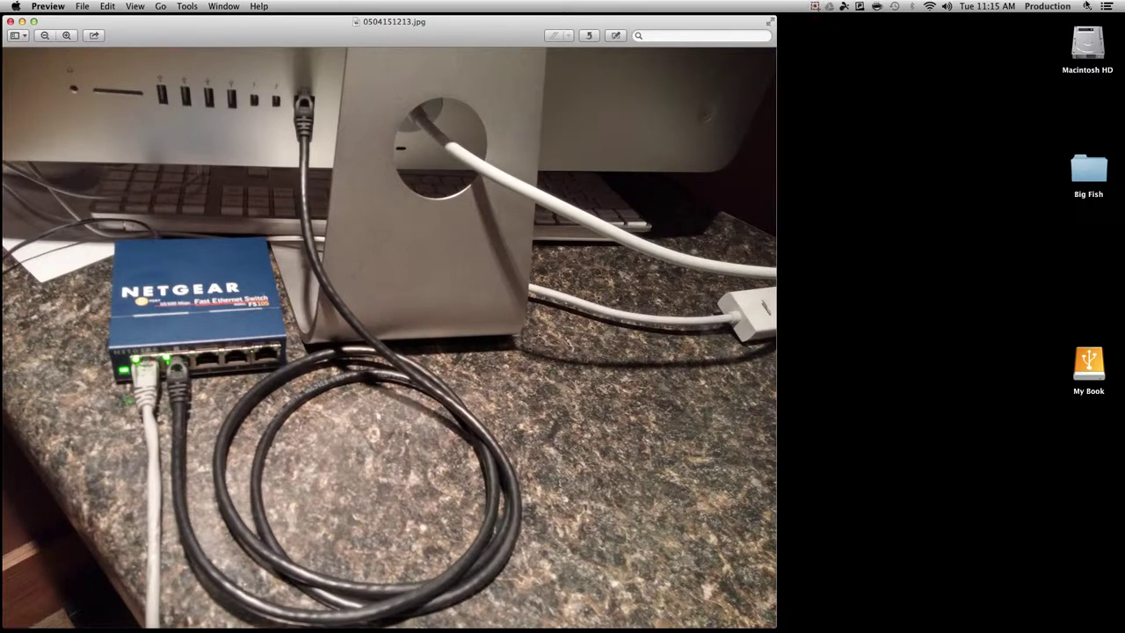
- Search Spotlight for midi, switch to Audio MIDI Setup, and show its MIDI Studio window
left_click(1086, 6)
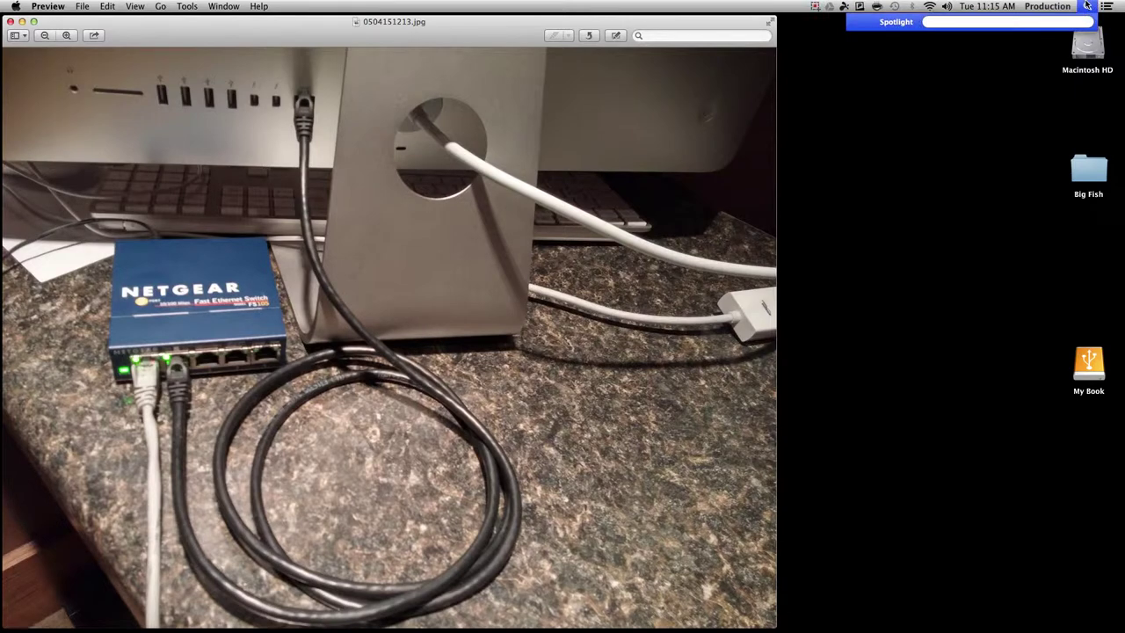
type("midi")
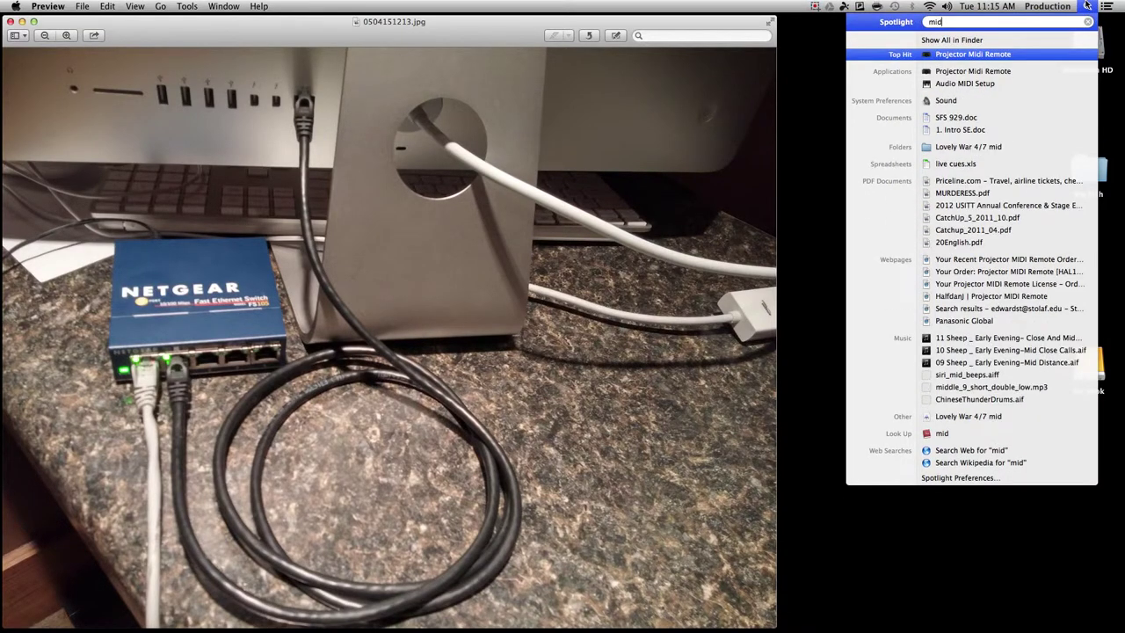
left_click(1038, 55)
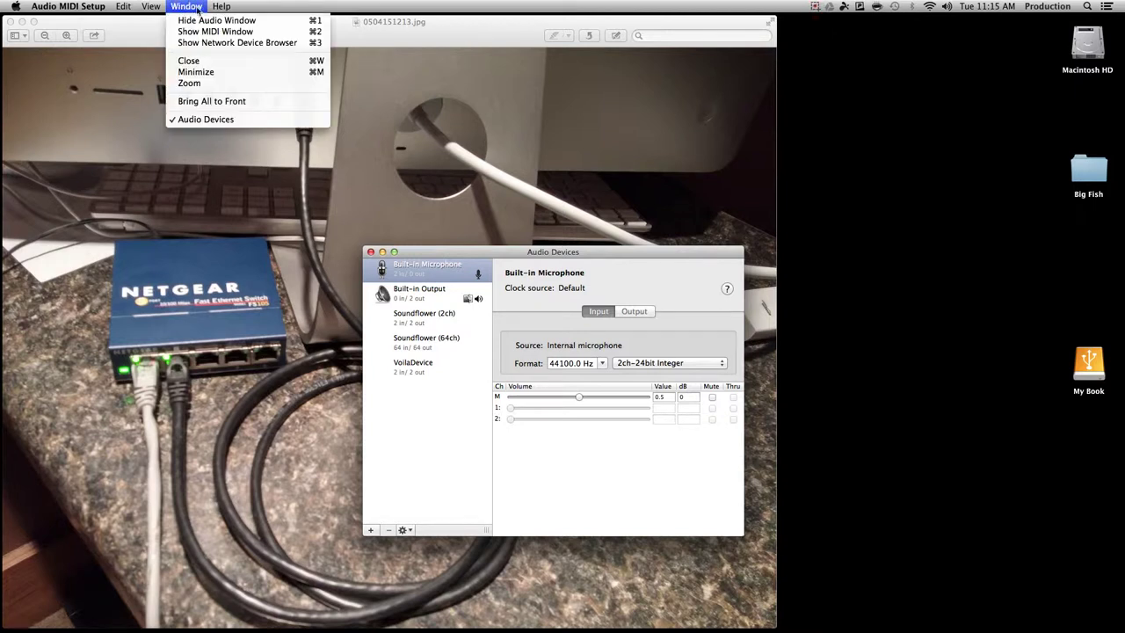
left_click(197, 32)
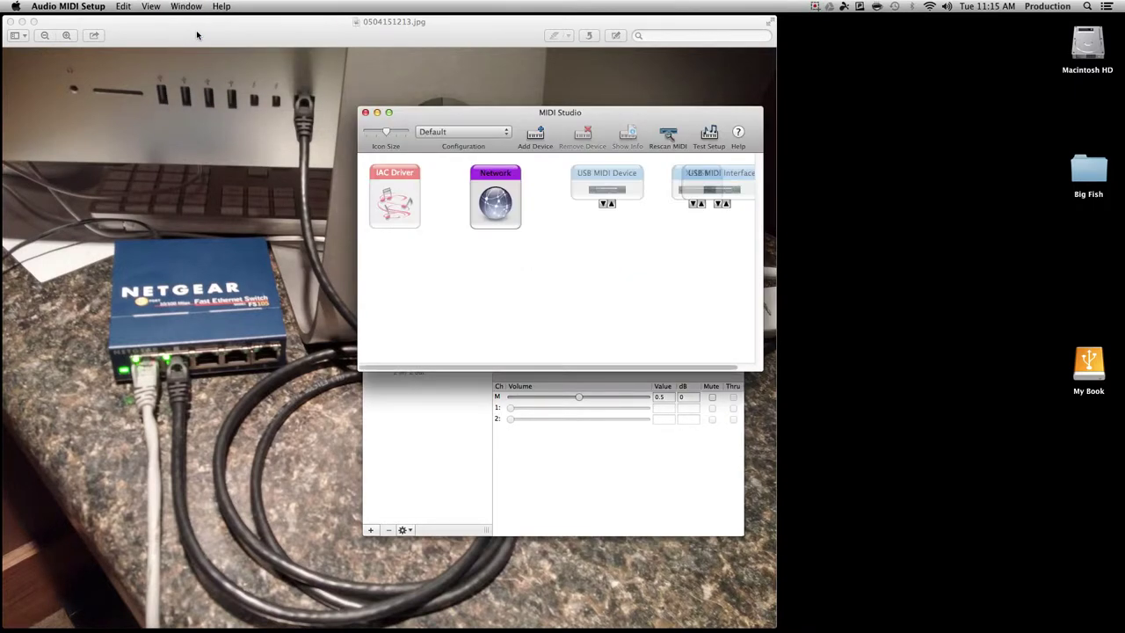
- Bring the IAC Driver online, add one port to it, and close the Audio MIDI Setup windows
double_click(405, 179)
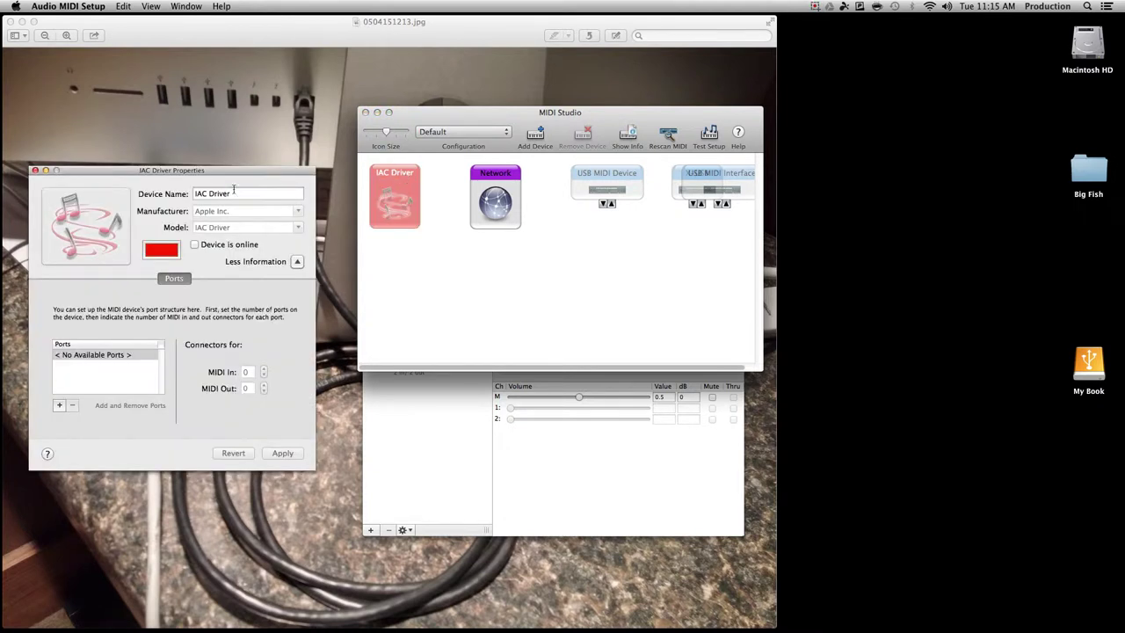
left_click(196, 246)
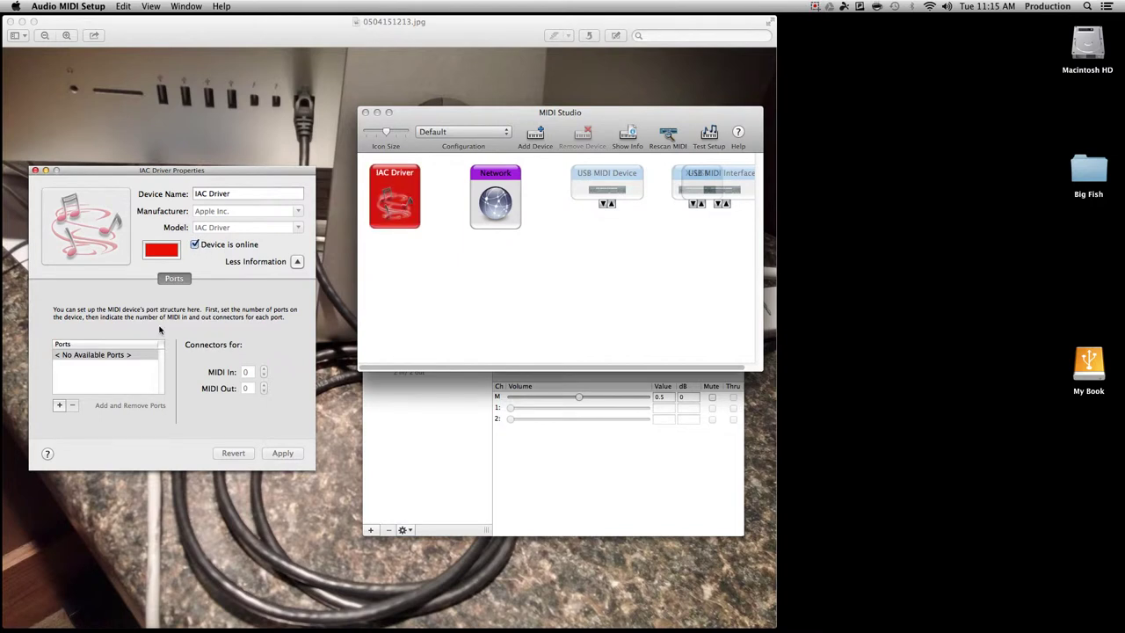
left_click(59, 406)
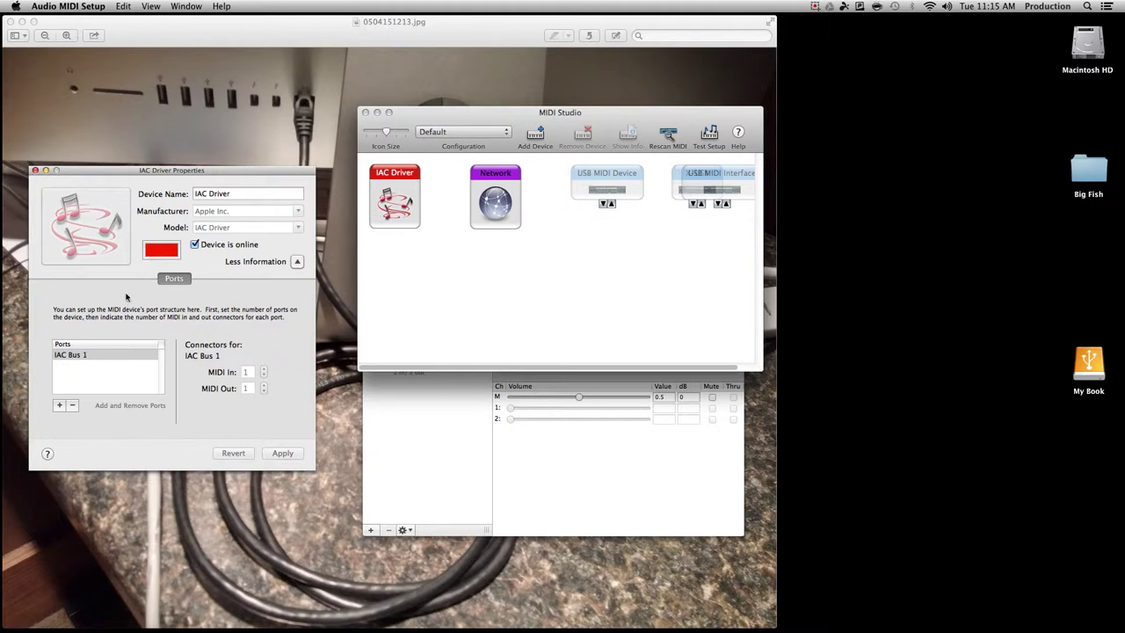
left_click(36, 170)
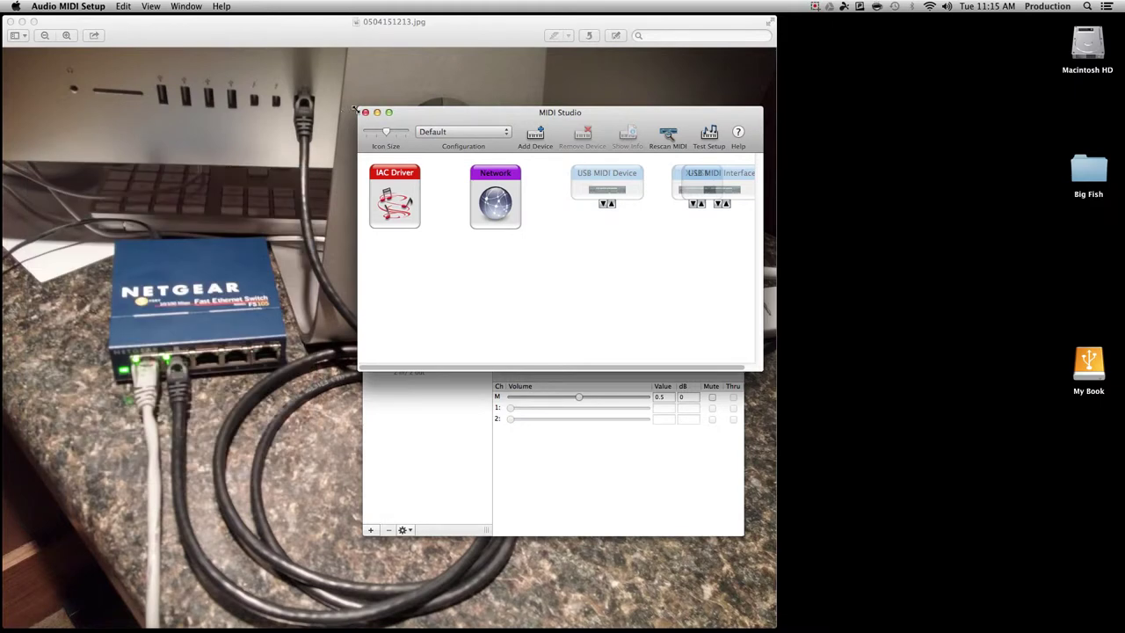
left_click(365, 114)
left_click(374, 250)
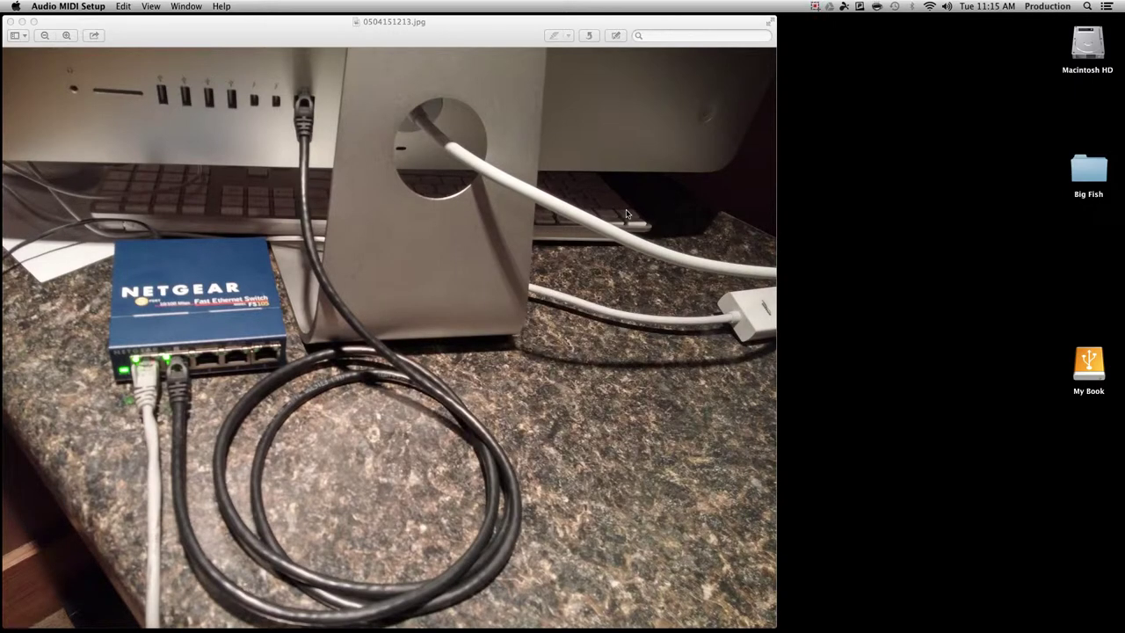
- Switch to Projector Midi Remote, close the network cabling photo, and place the remote's window in the open desktop area
left_click(1087, 6)
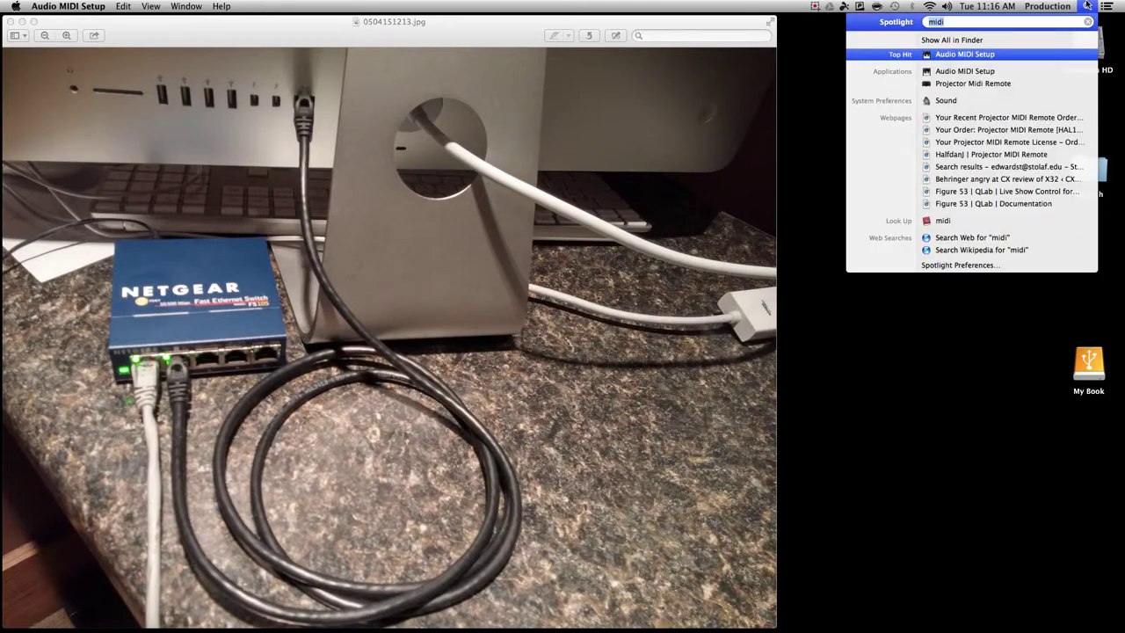
type("pro")
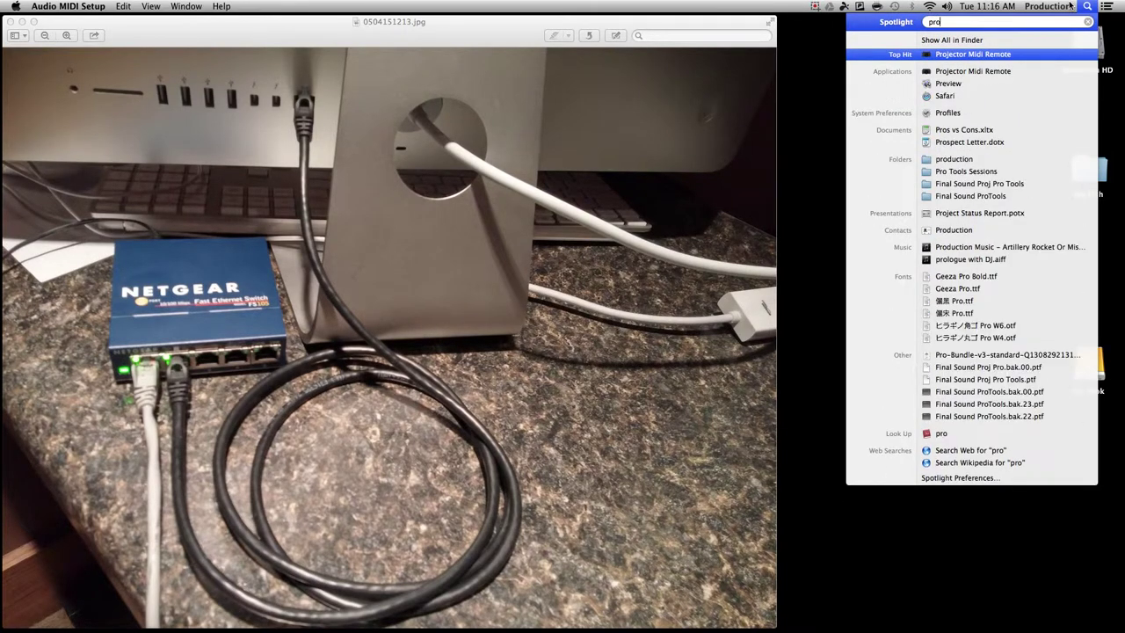
left_click(1000, 56)
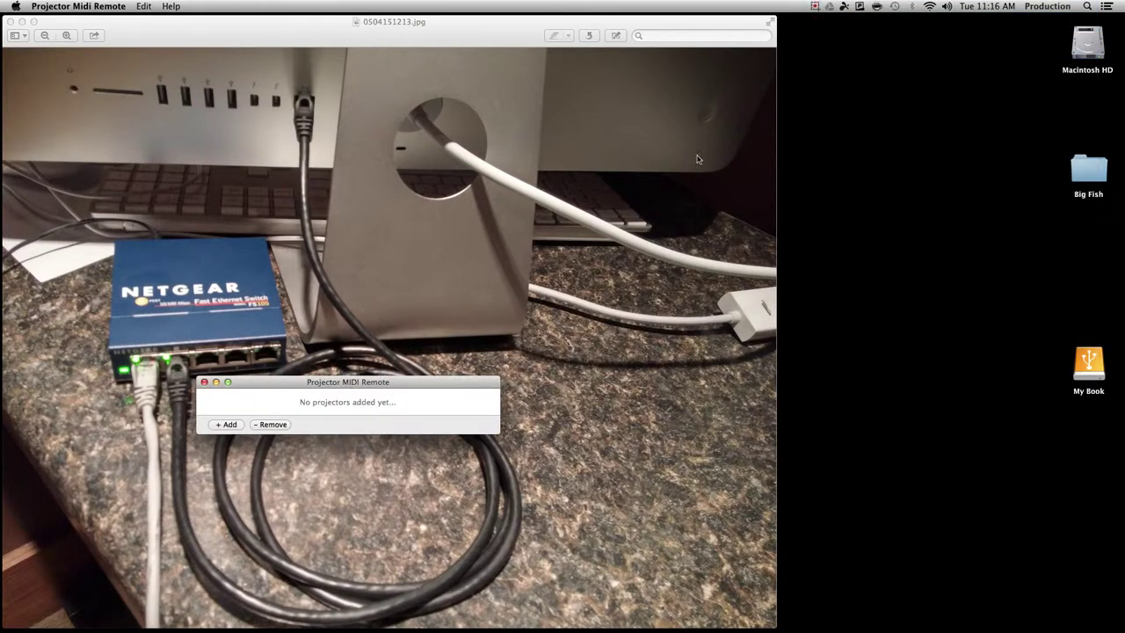
left_click_drag(411, 381, 655, 303)
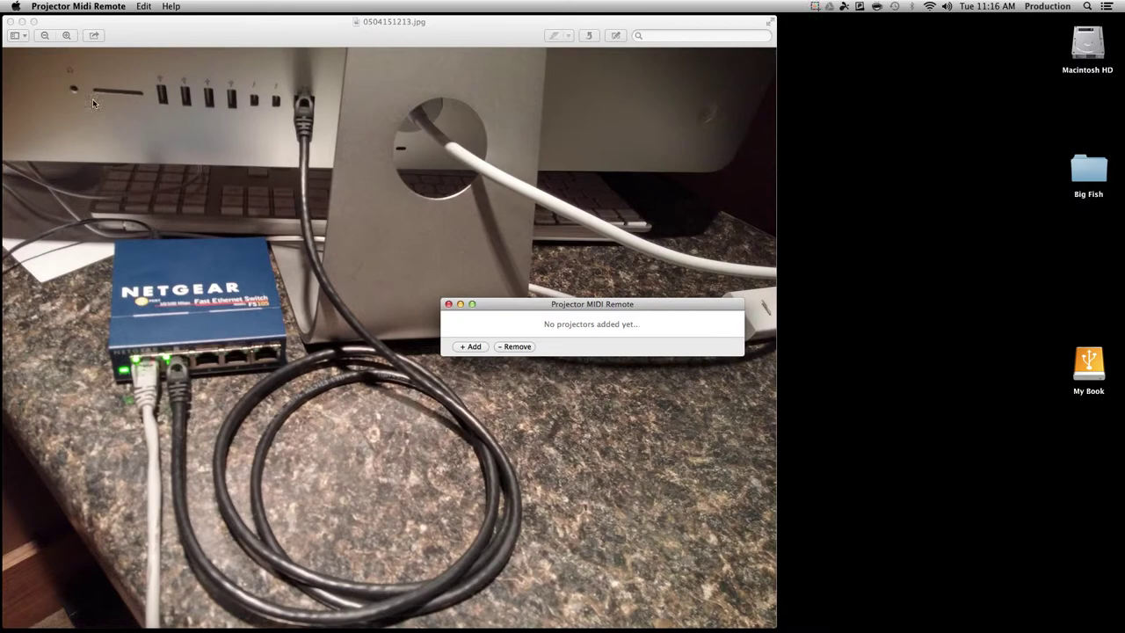
left_click(22, 22)
left_click_drag(543, 303, 542, 229)
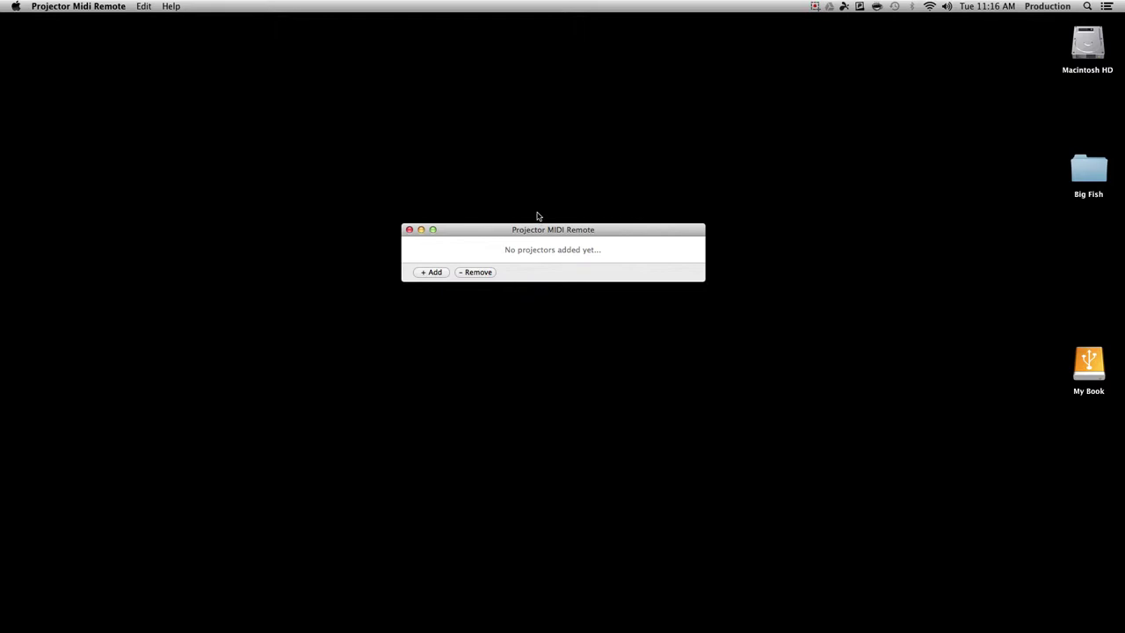
- Add a projector with the IP address 192.168.100.101, leaving the optional password empty
left_click(431, 271)
left_click(172, 461)
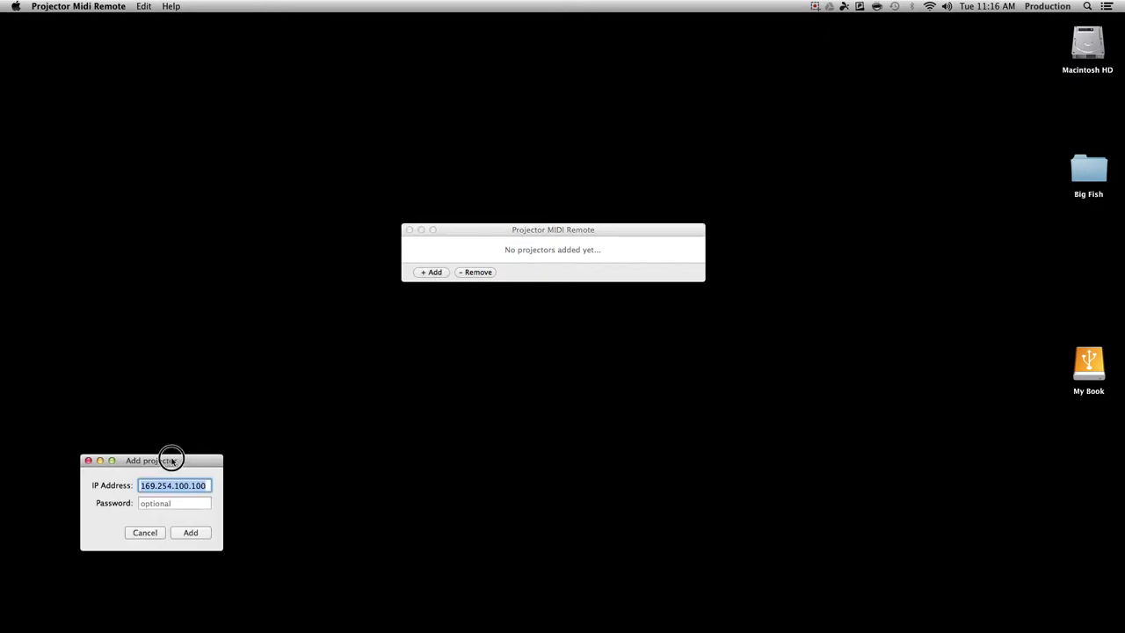
left_click_drag(172, 461, 541, 306)
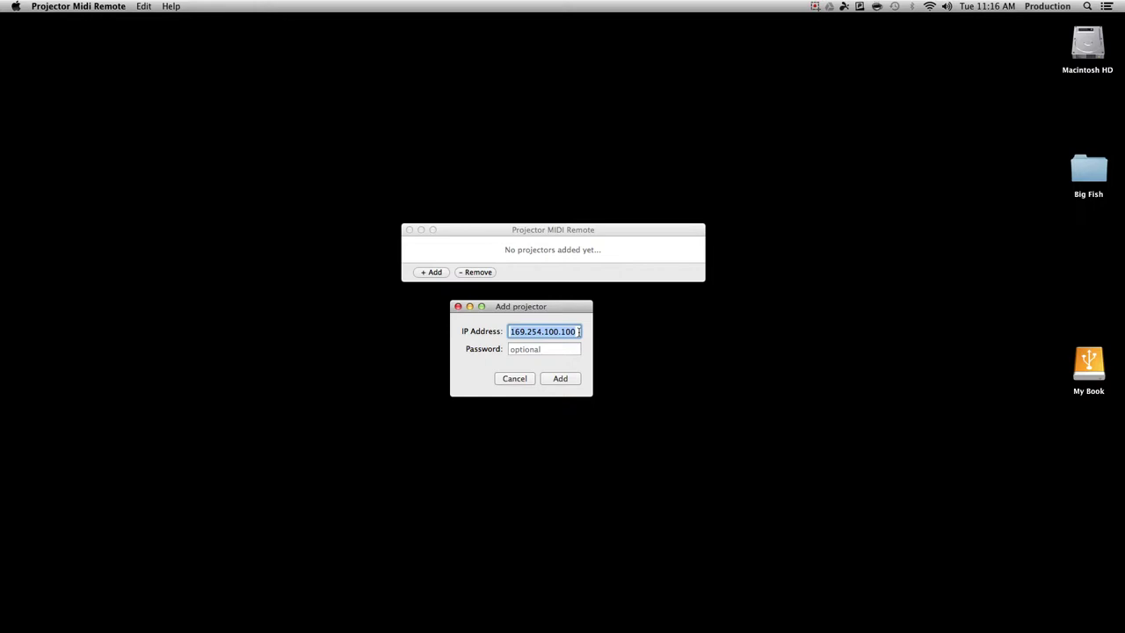
type("192.168")
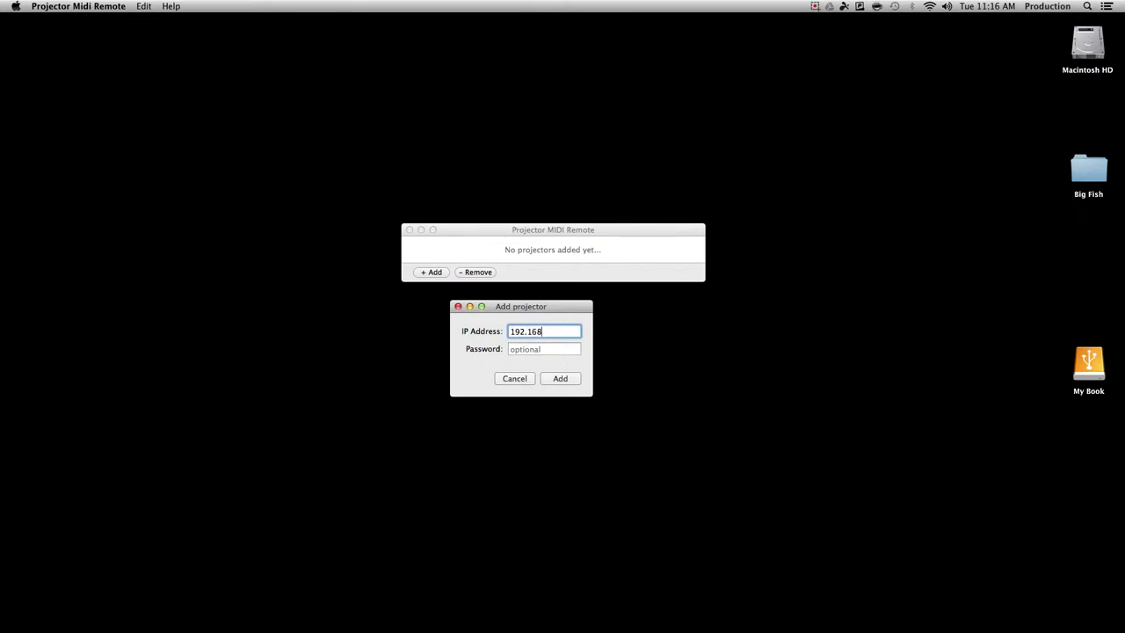
type(".100.101")
left_click(519, 349)
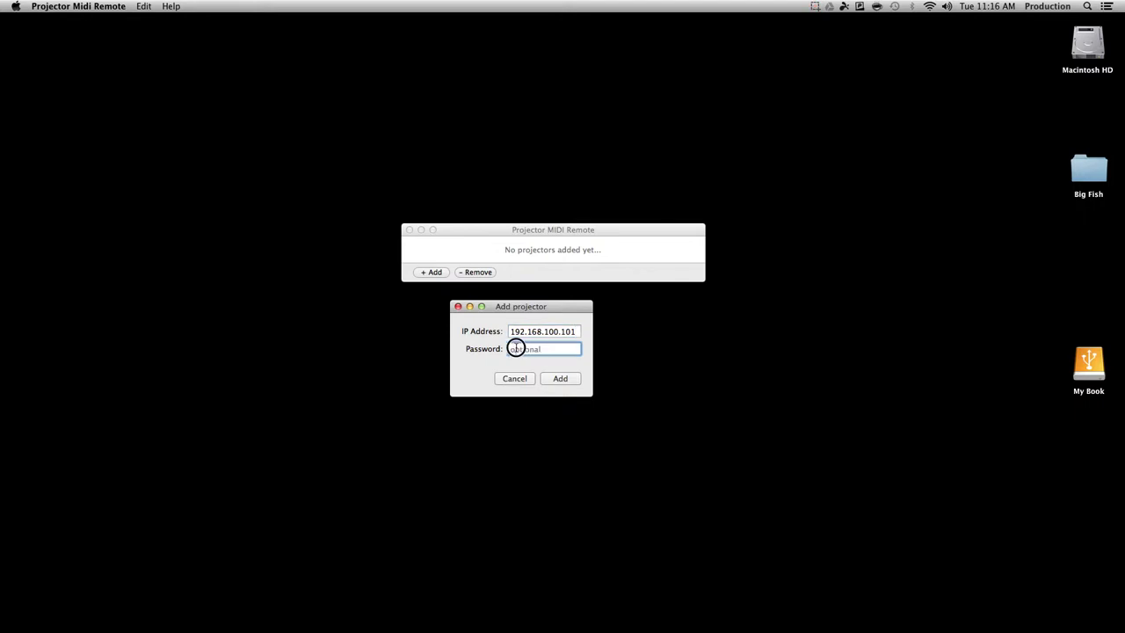
left_click(561, 378)
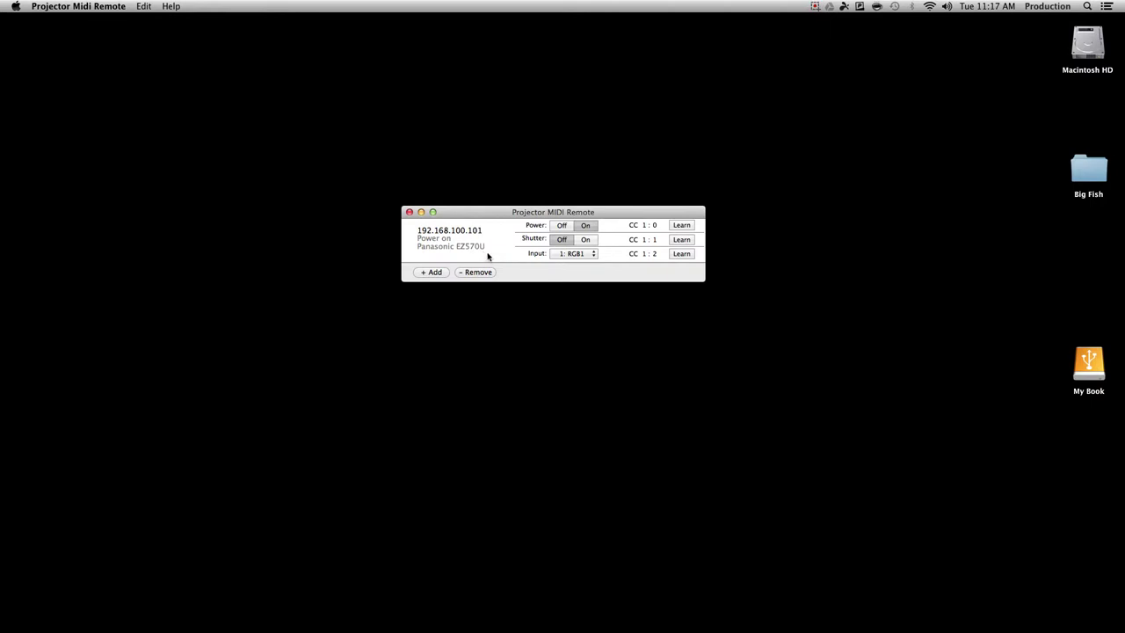
- Test the projector's shutter by switching it on and back off
left_click(587, 241)
left_click(562, 241)
- Launch QLab and arrange its workspace window beside the Projector MIDI Remote window so both are accessible
left_click_drag(567, 211, 985, 218)
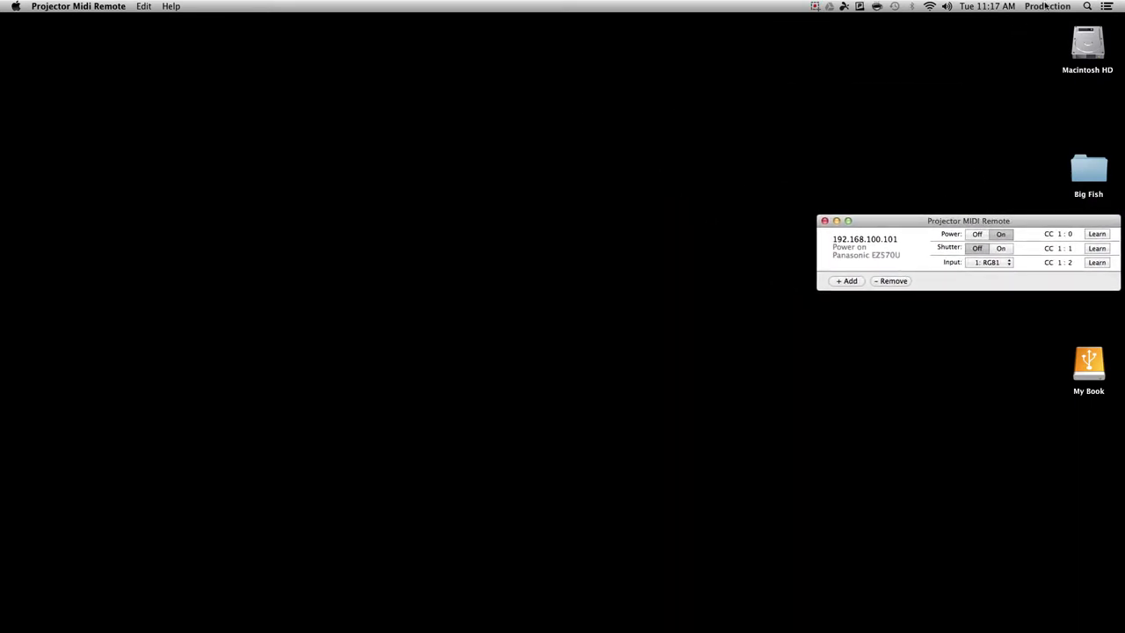
left_click(1087, 6)
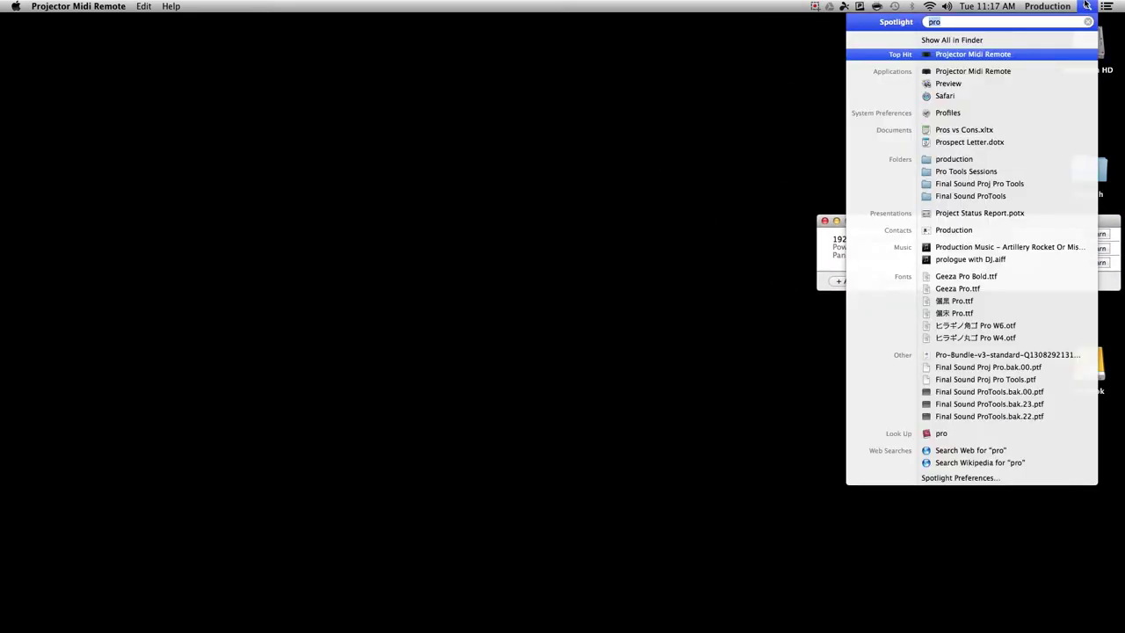
type("qlab")
key("Return")
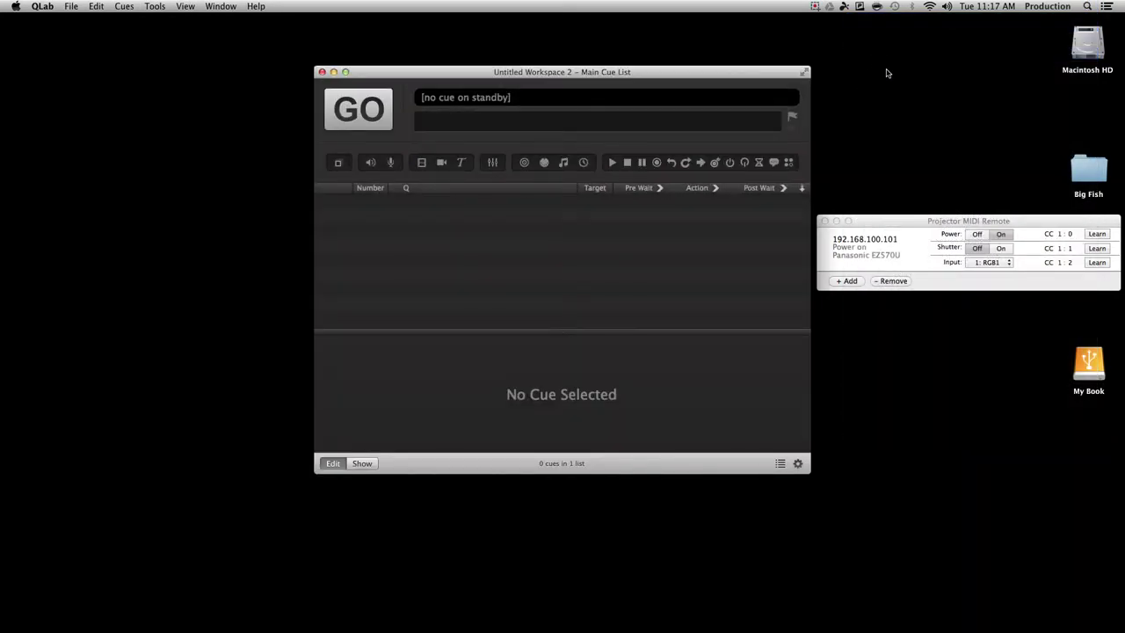
left_click_drag(688, 72, 583, 52)
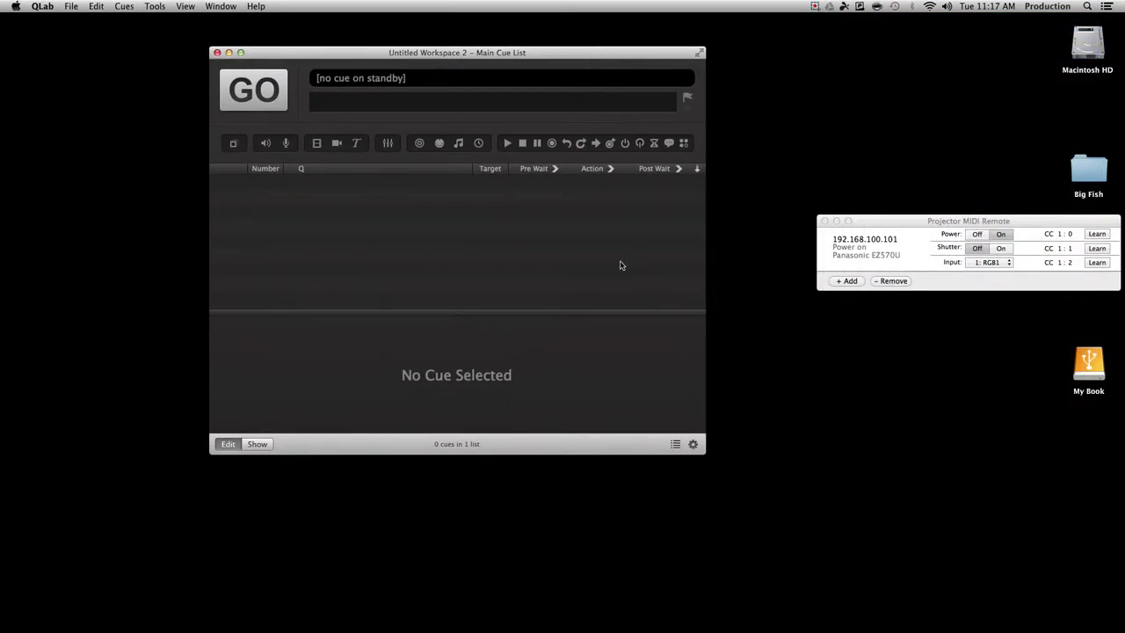
- Assign IAC Driver IAC Bus 1 to MIDI Patch 1 in the workspace's MIDI settings
left_click(694, 445)
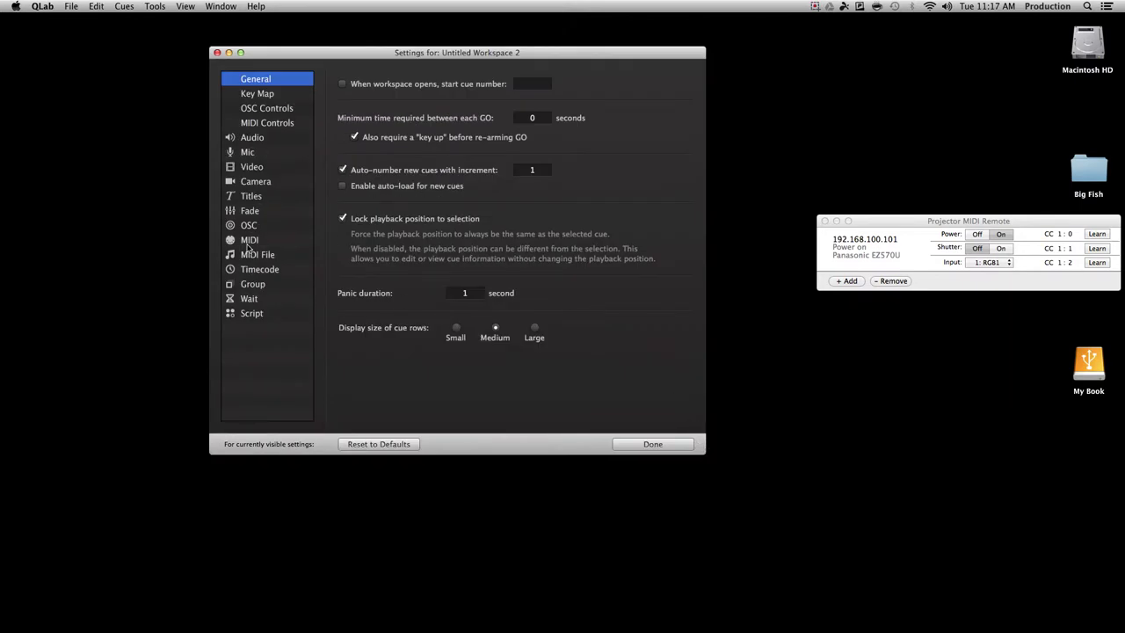
left_click(249, 242)
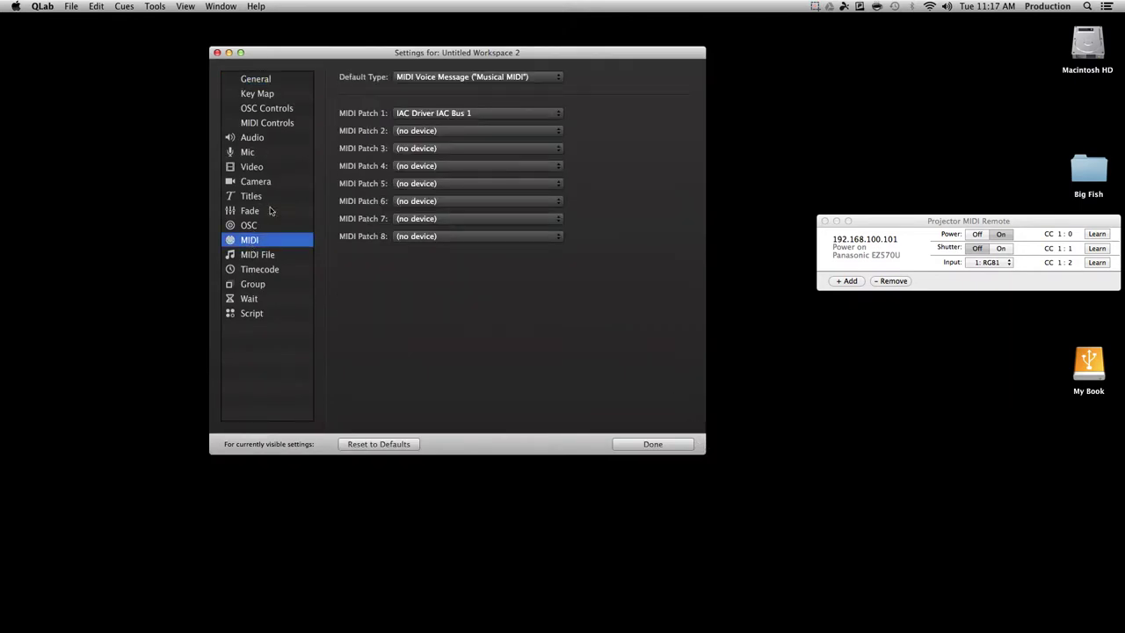
left_click(417, 115)
left_click(425, 103)
left_click(420, 113)
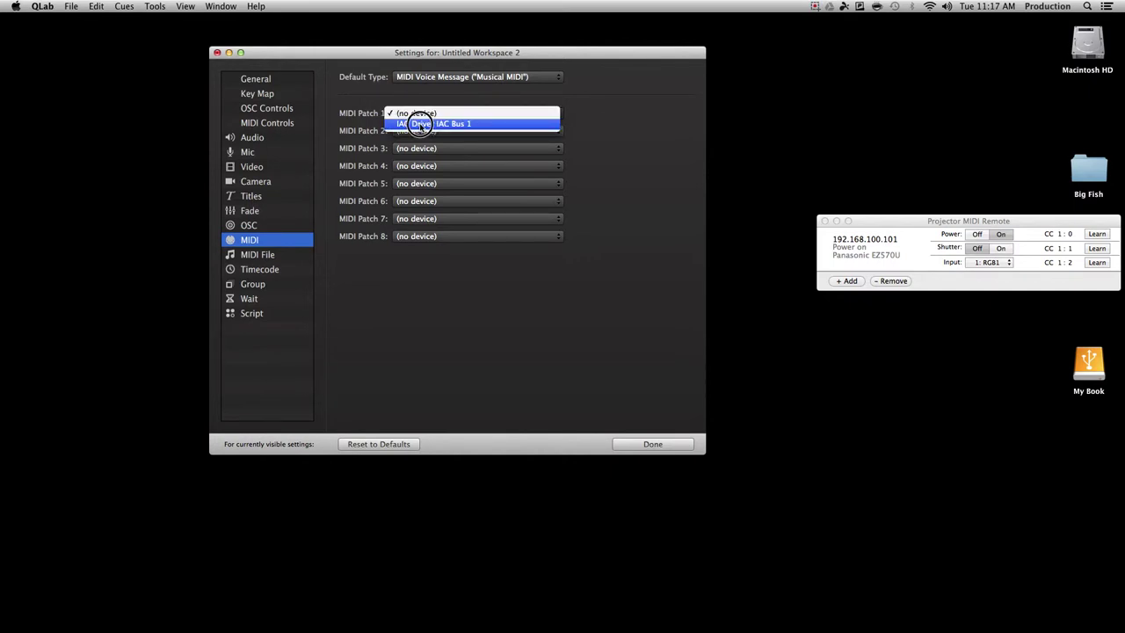
left_click(421, 124)
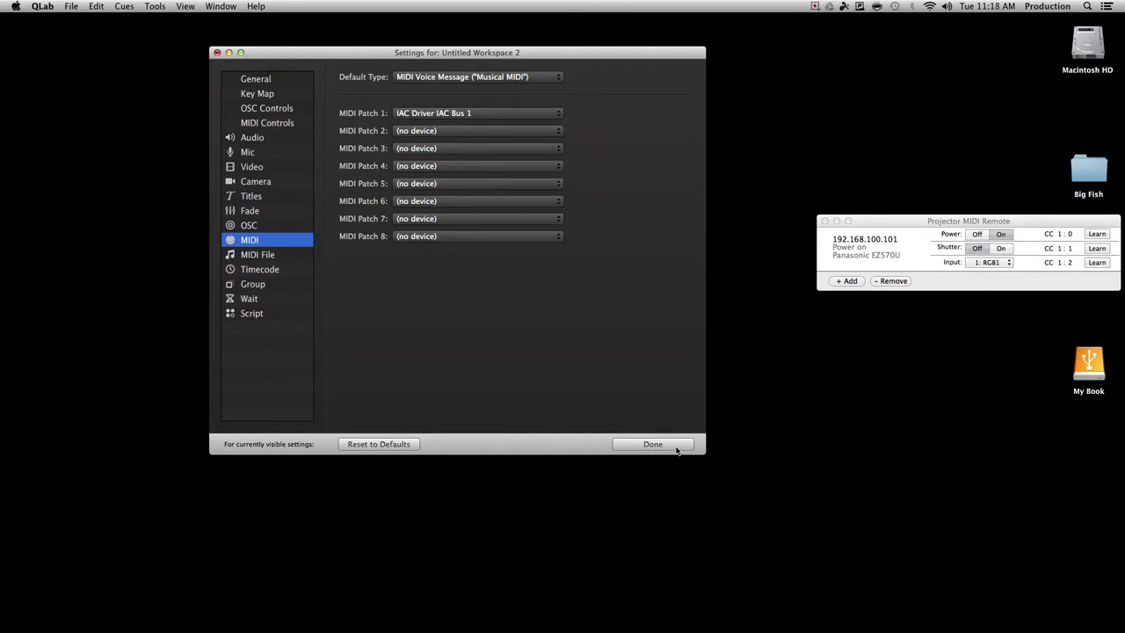
left_click(676, 447)
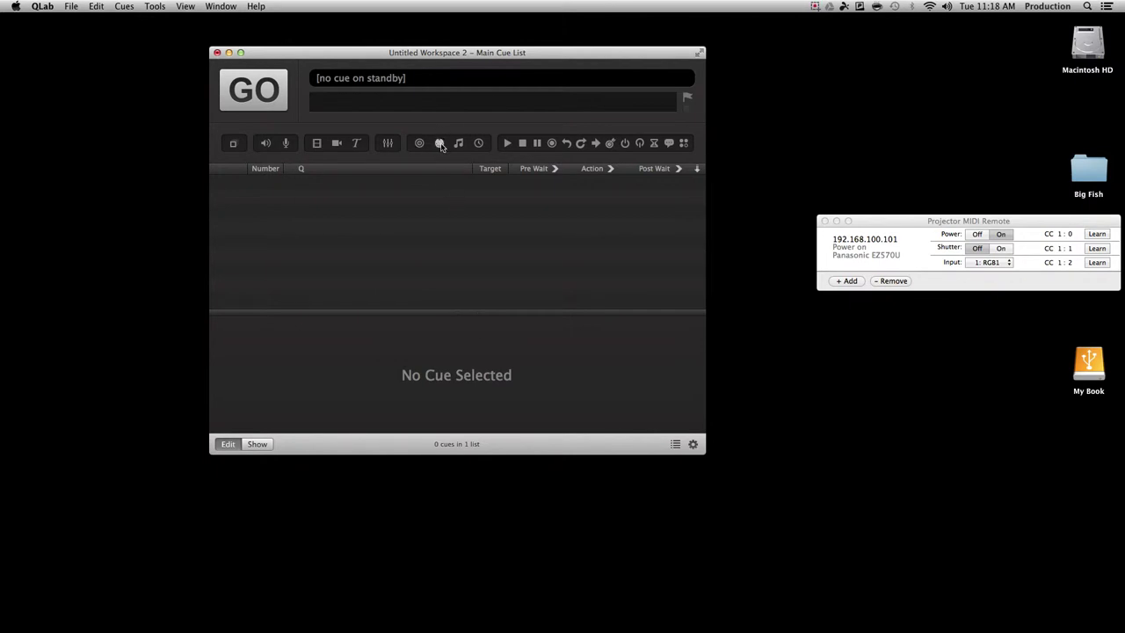
- Add a MIDI cue to the main cue list and name it "Projector Shutter Close (on)"
left_click(440, 144)
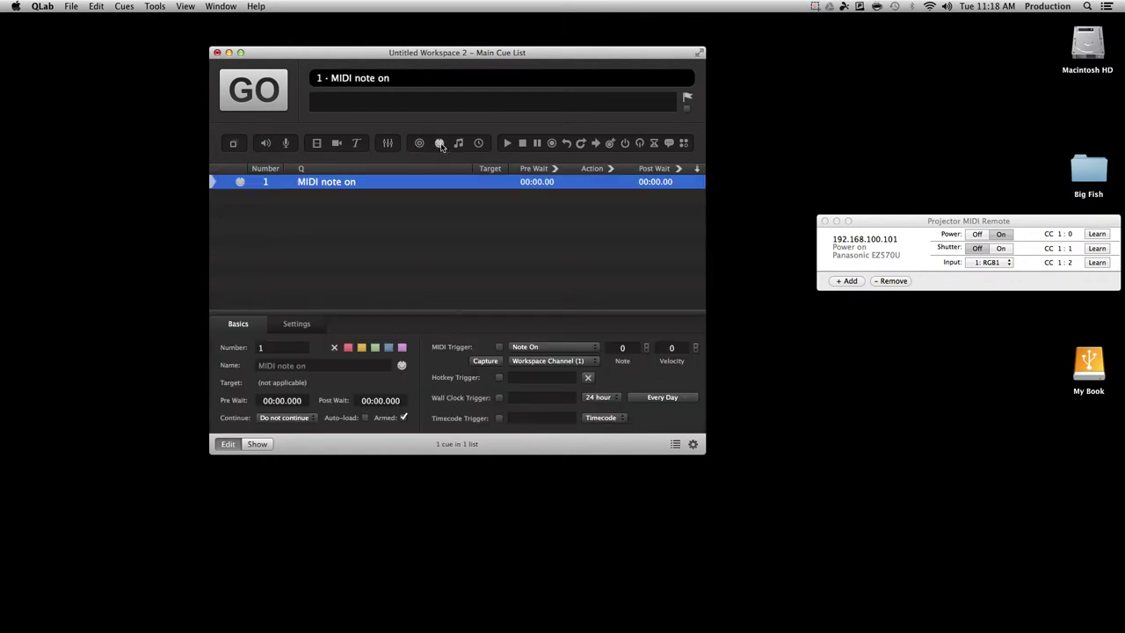
double_click(341, 183)
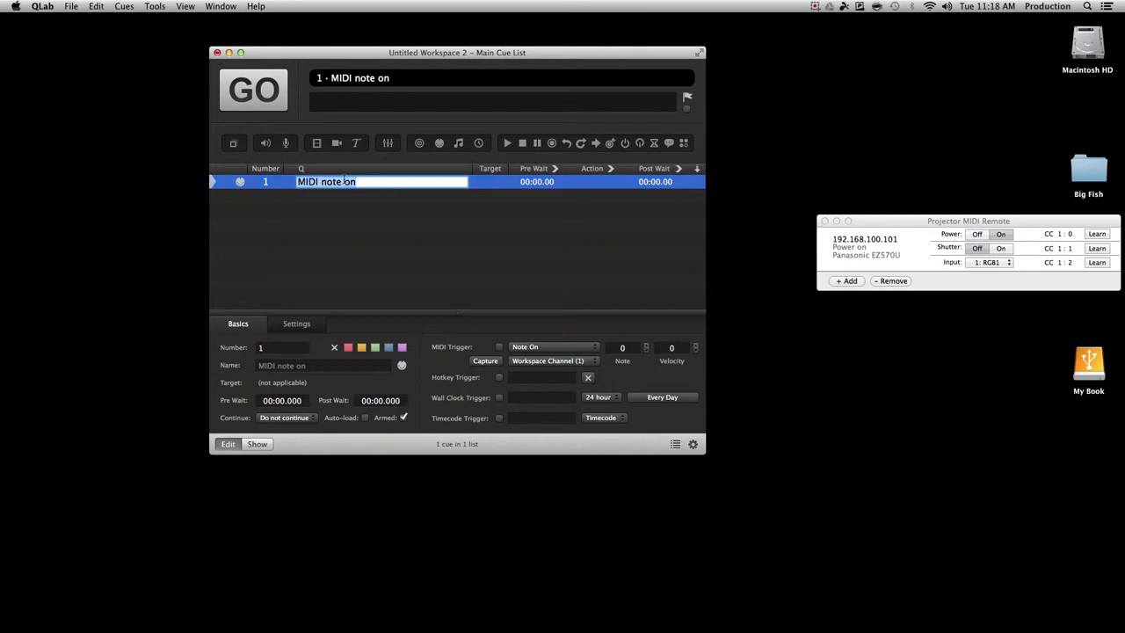
type("Projector Shutter Clo")
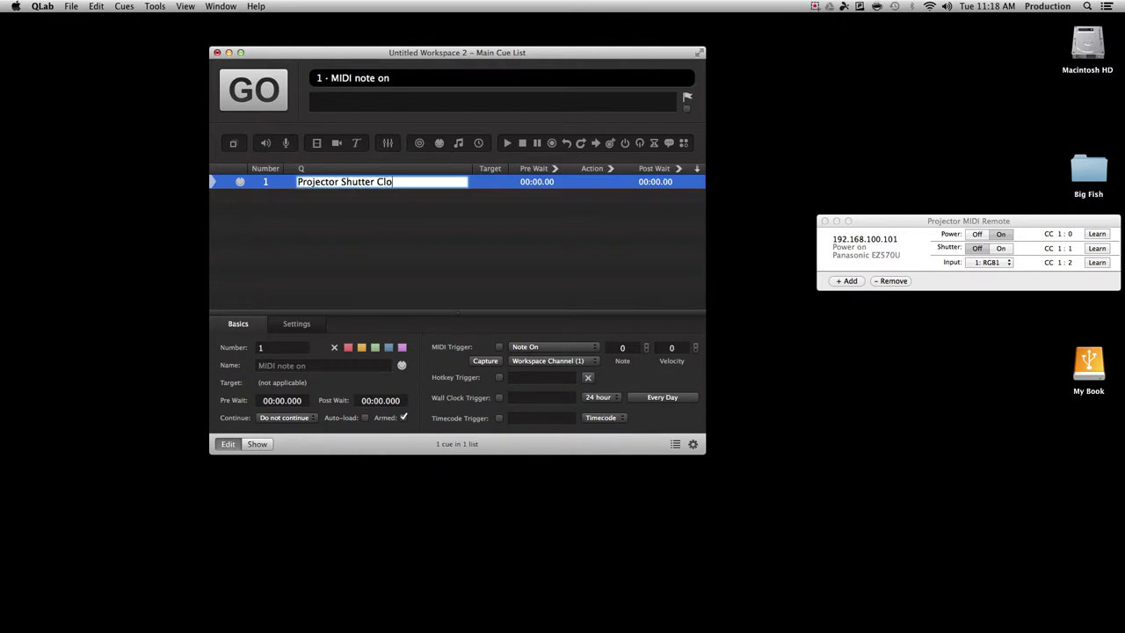
type("se (on)")
key("Return")
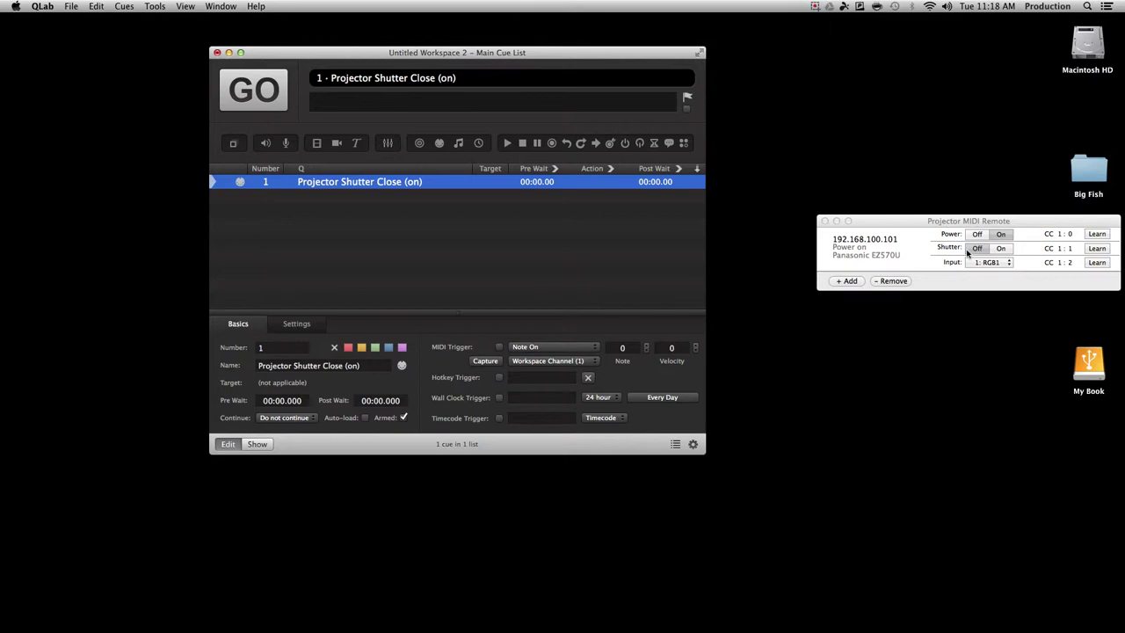
left_click(968, 250)
- Set the MIDI command of the Projector Shutter Close (on) cue to Control Change
left_click(297, 324)
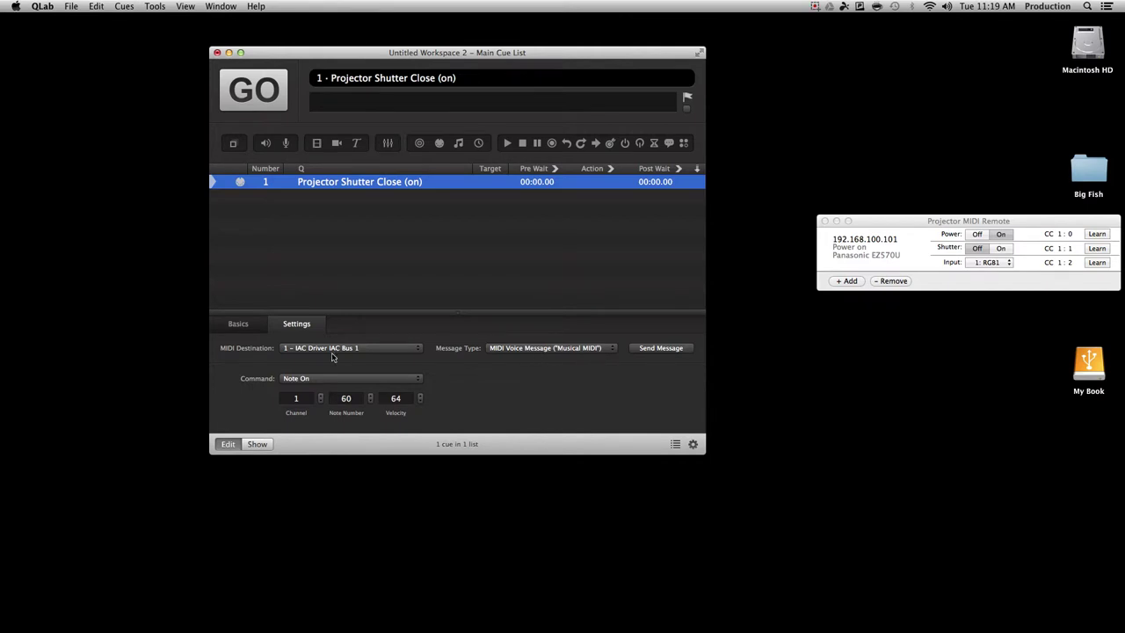
left_click(325, 380)
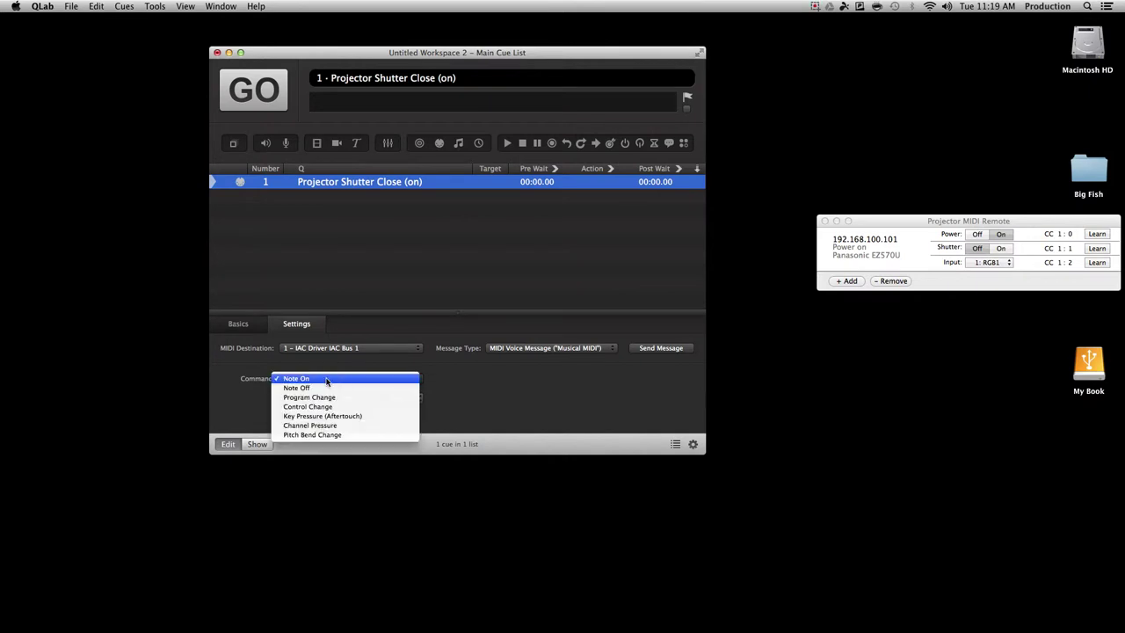
left_click(333, 407)
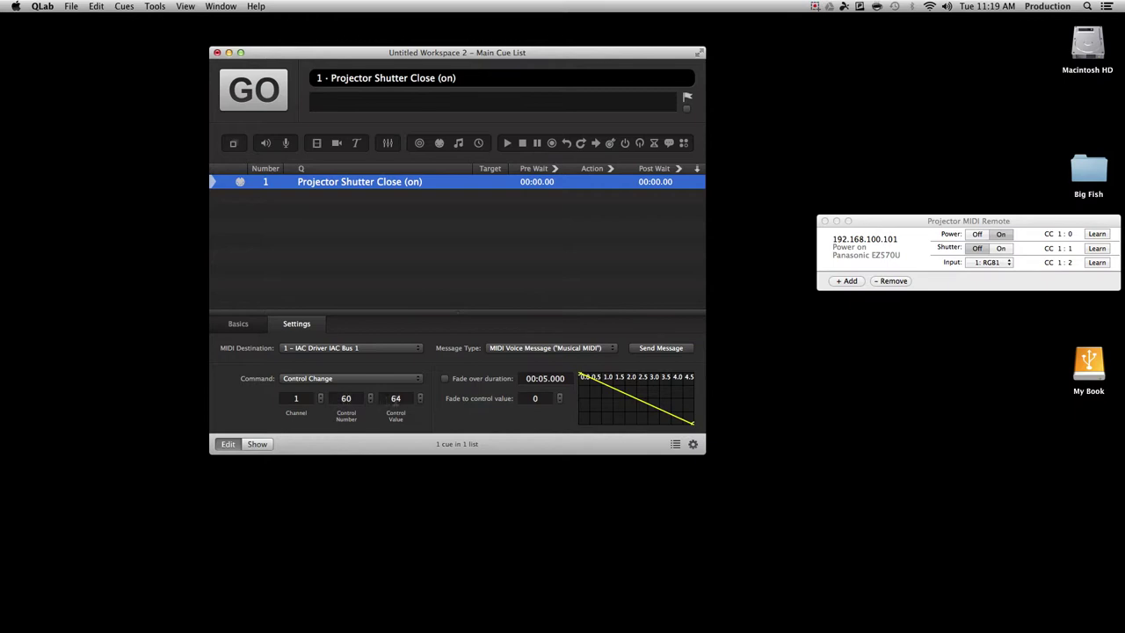
- Enable fading for the shutter close cue with a duration of 00:00.000 and a target control value of 1
left_click(445, 378)
left_click(445, 378)
left_click(545, 378)
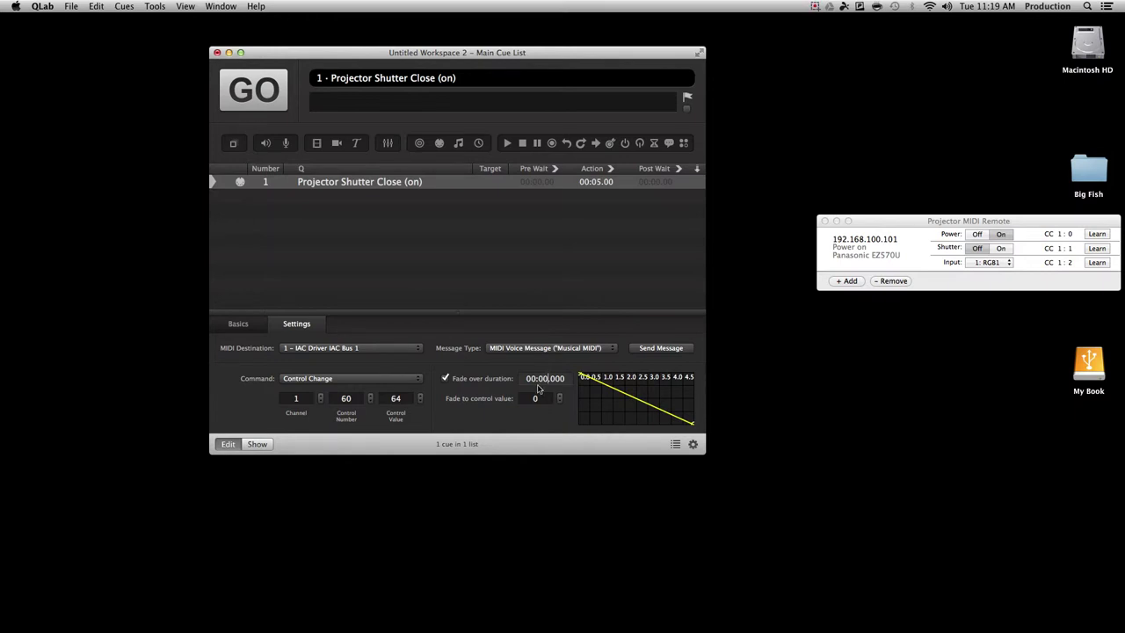
key("Right")
key("Right")
key("Right")
key("Right")
left_click(545, 397)
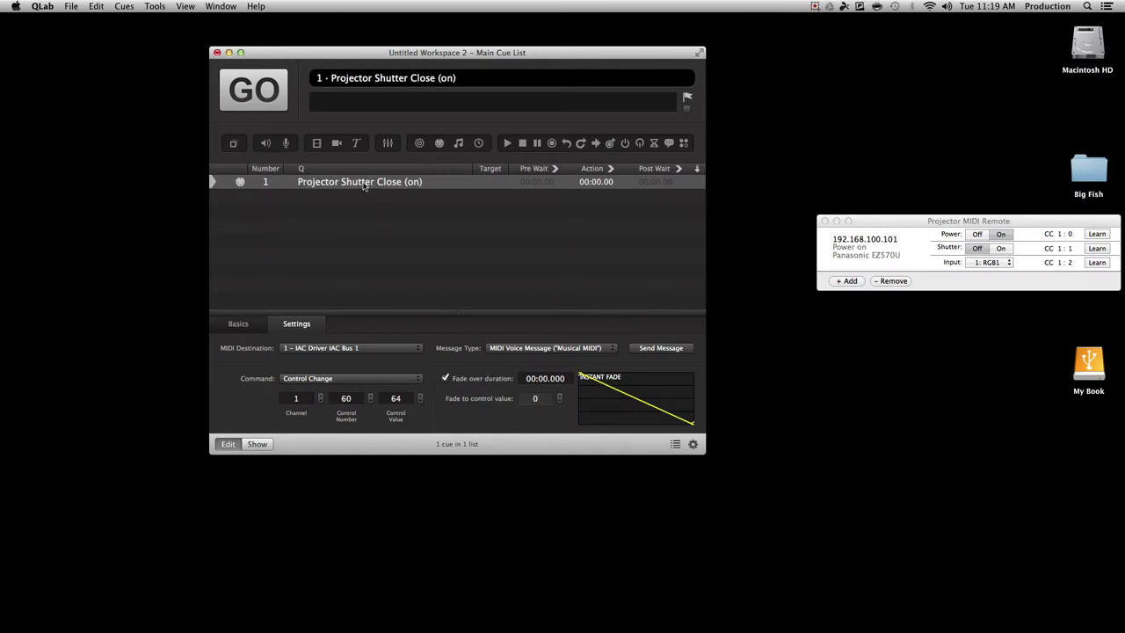
left_click(538, 398)
type("1")
left_click(551, 377)
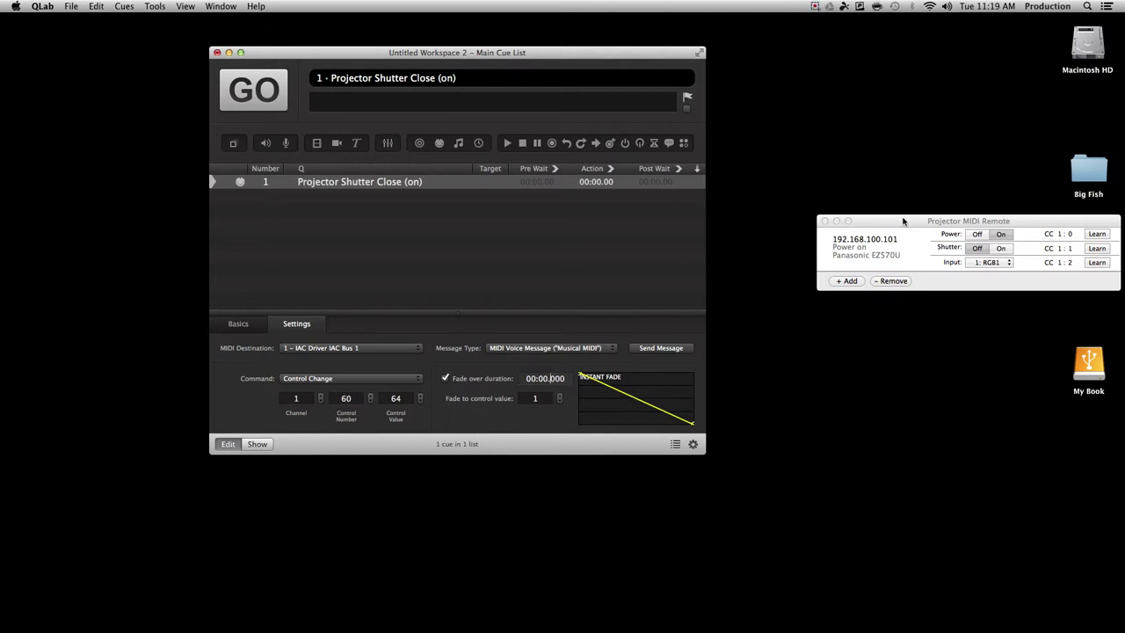
- Bring the Projector MIDI Remote window closer and make its Shutter control learn the MIDI message sent from the shutter close cue
left_click_drag(902, 221, 805, 206)
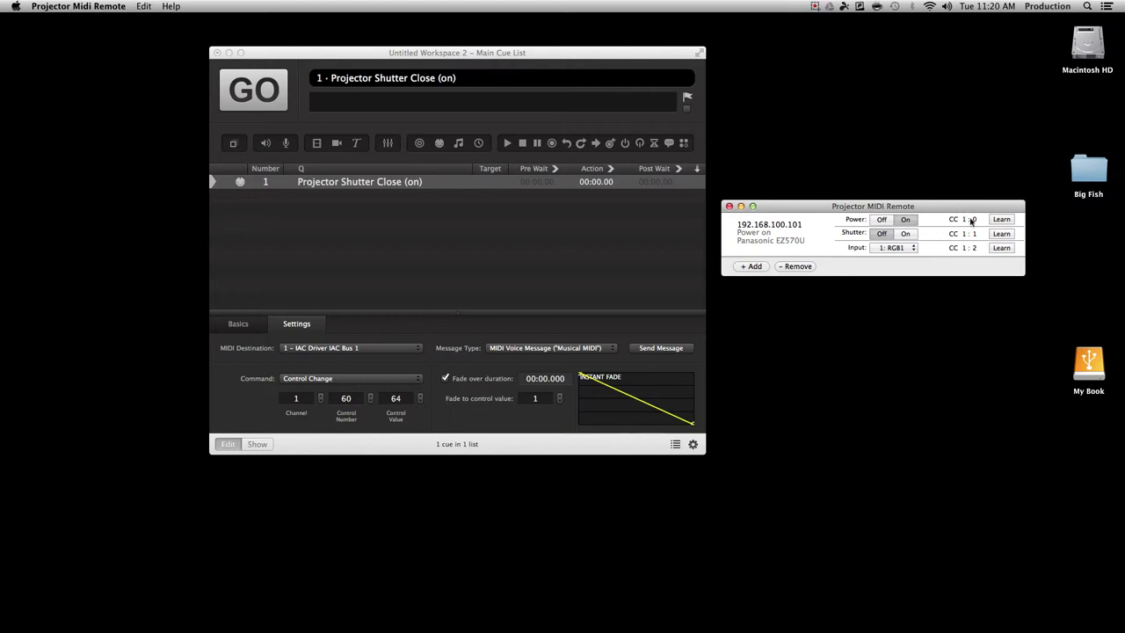
left_click(1003, 235)
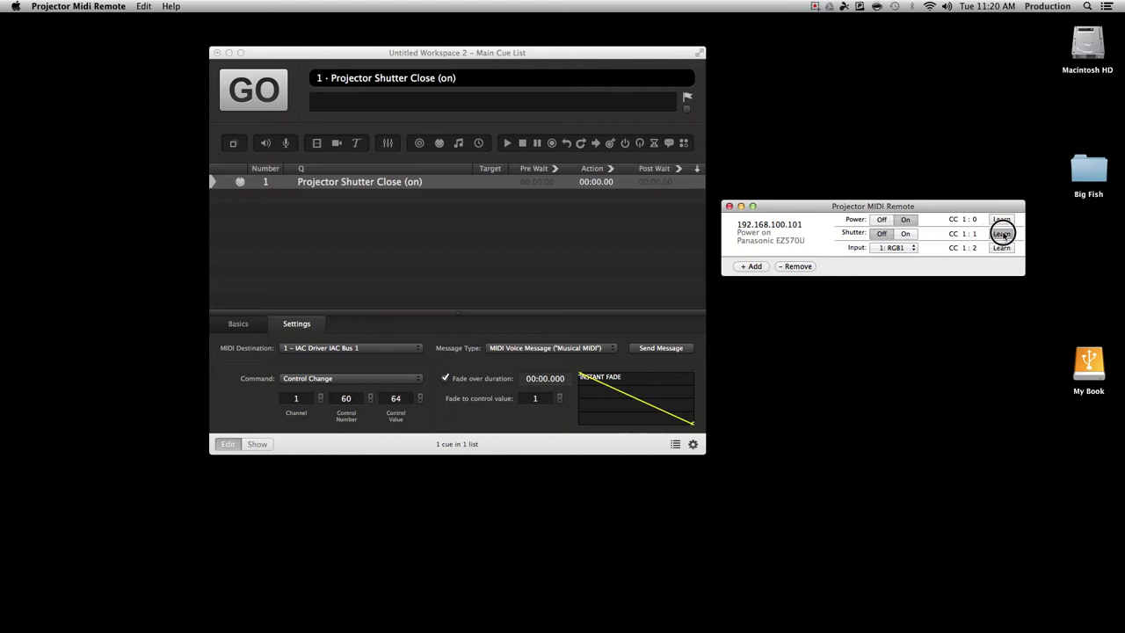
left_click(690, 338)
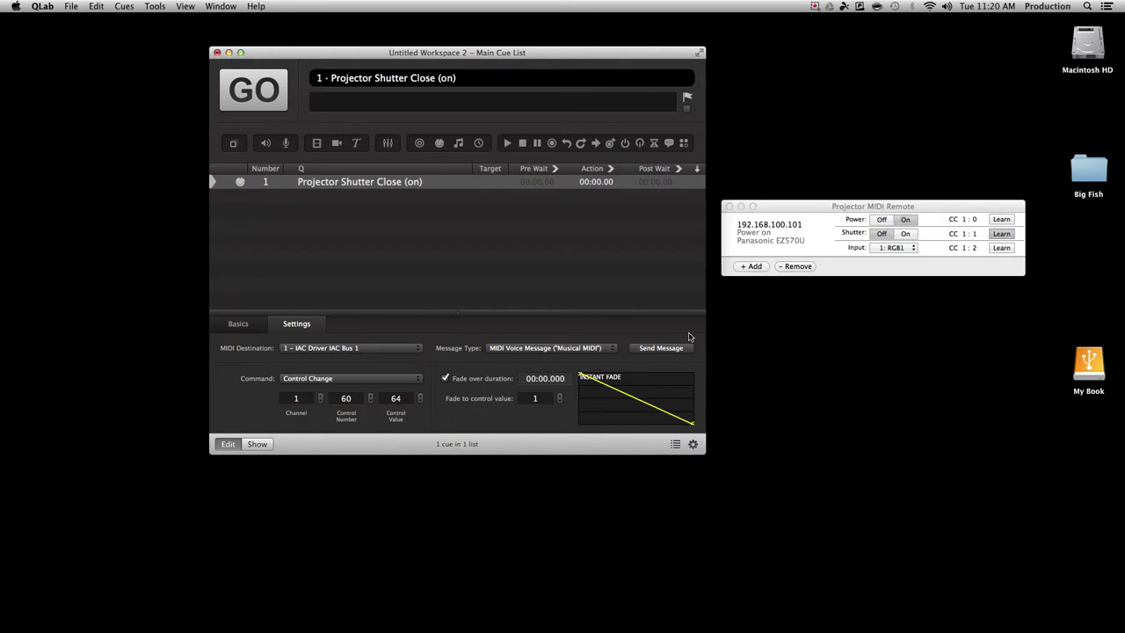
left_click(661, 349)
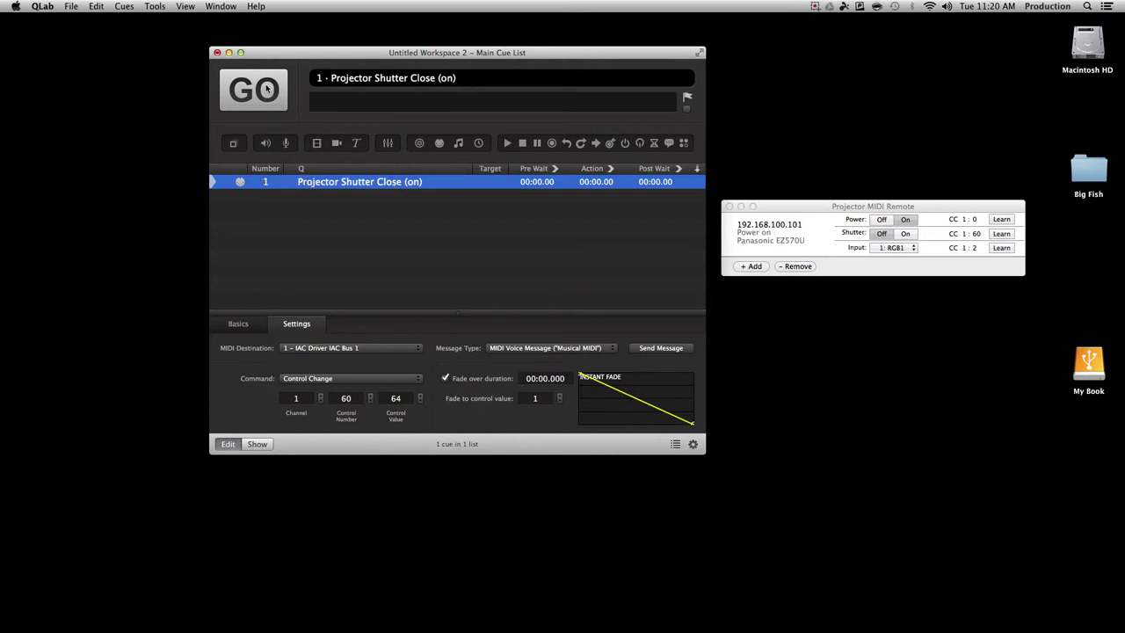
- Run the Projector Shutter Close (on) cue repeatedly to test that it controls the projector's shutter
left_click(266, 89)
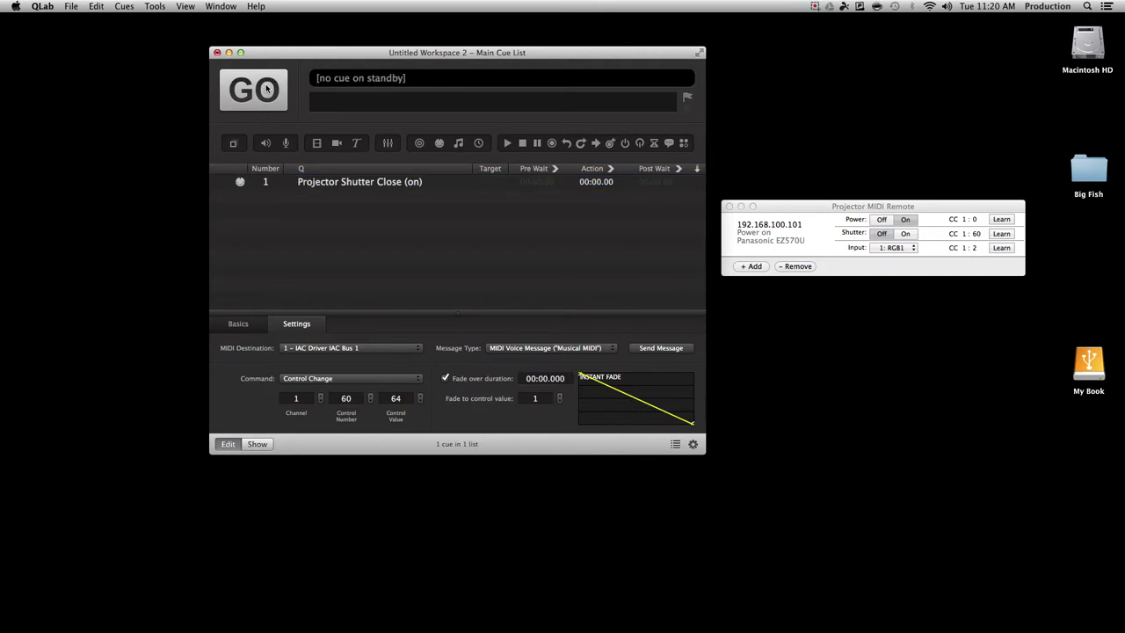
left_click(347, 183)
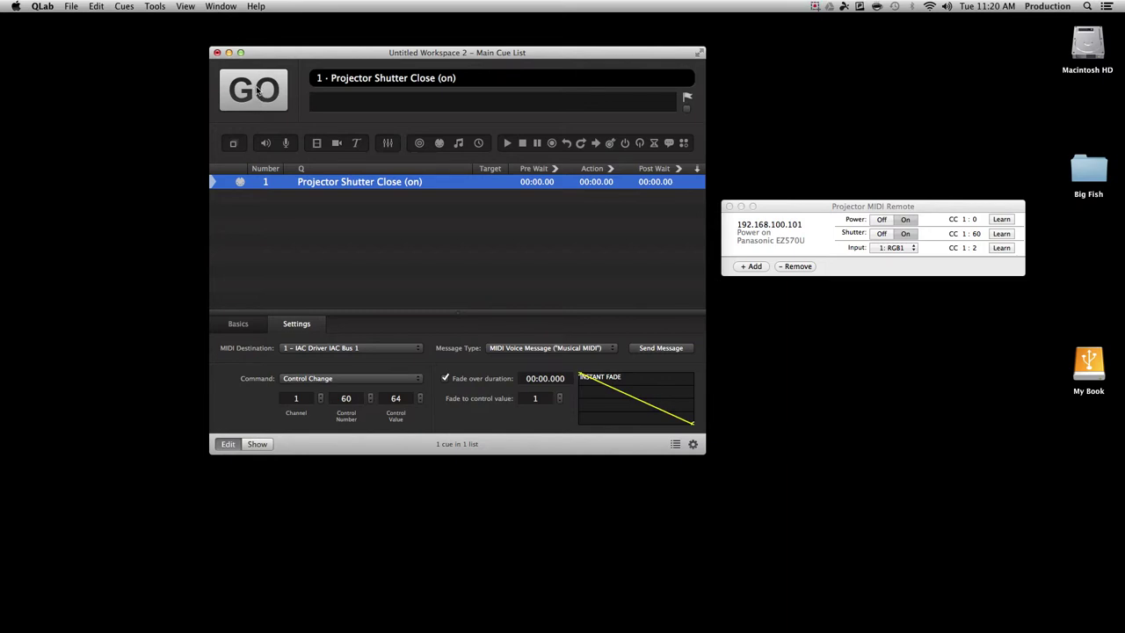
left_click(257, 95)
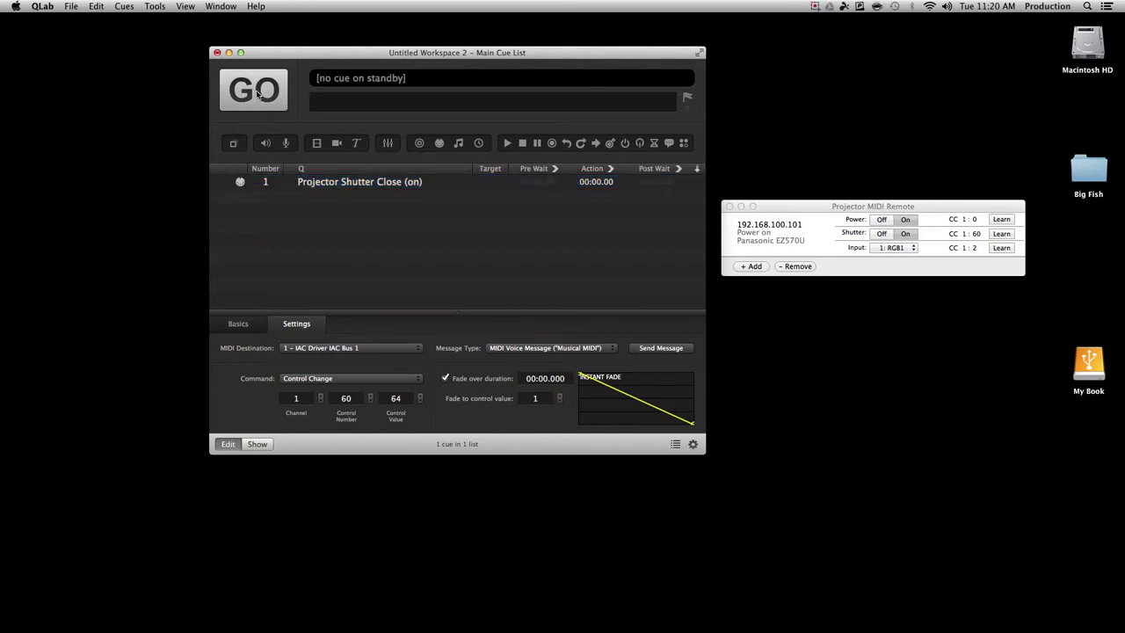
key("Up")
left_click(267, 89)
- Add a second MIDI cue and name it "Projetor Shutter OPen (off)"
left_click(445, 144)
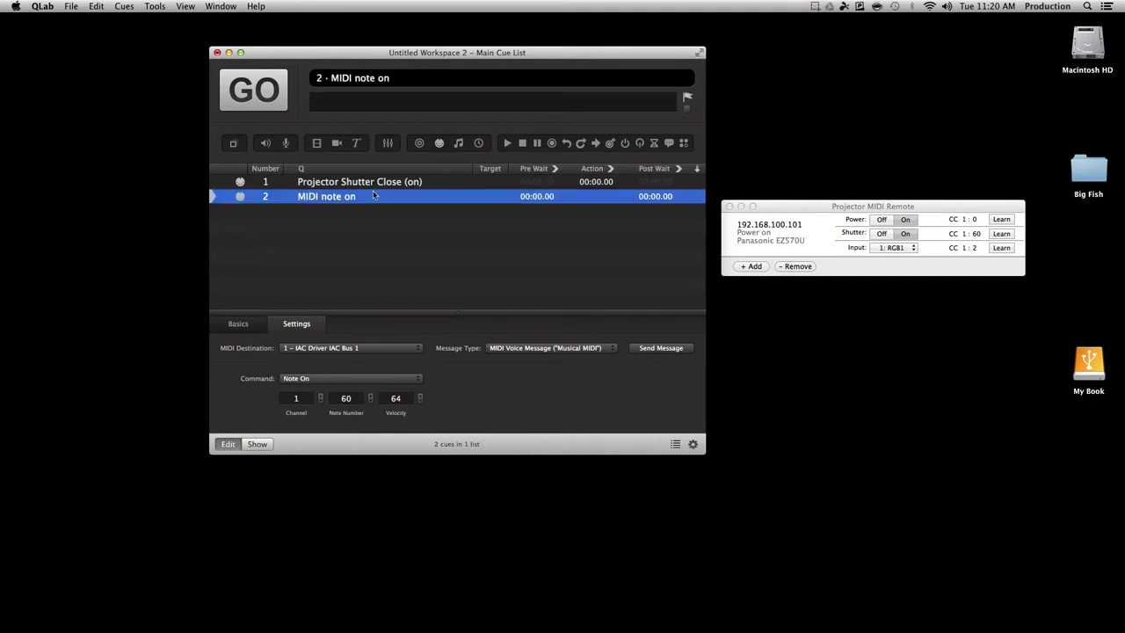
double_click(319, 197)
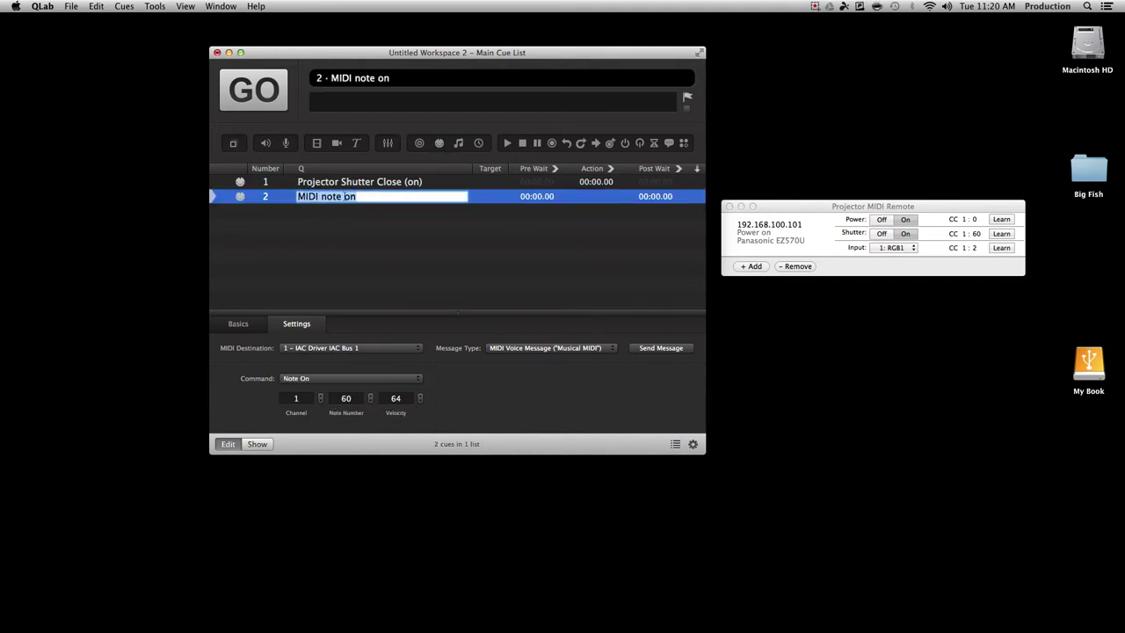
type("Projetor Shutter")
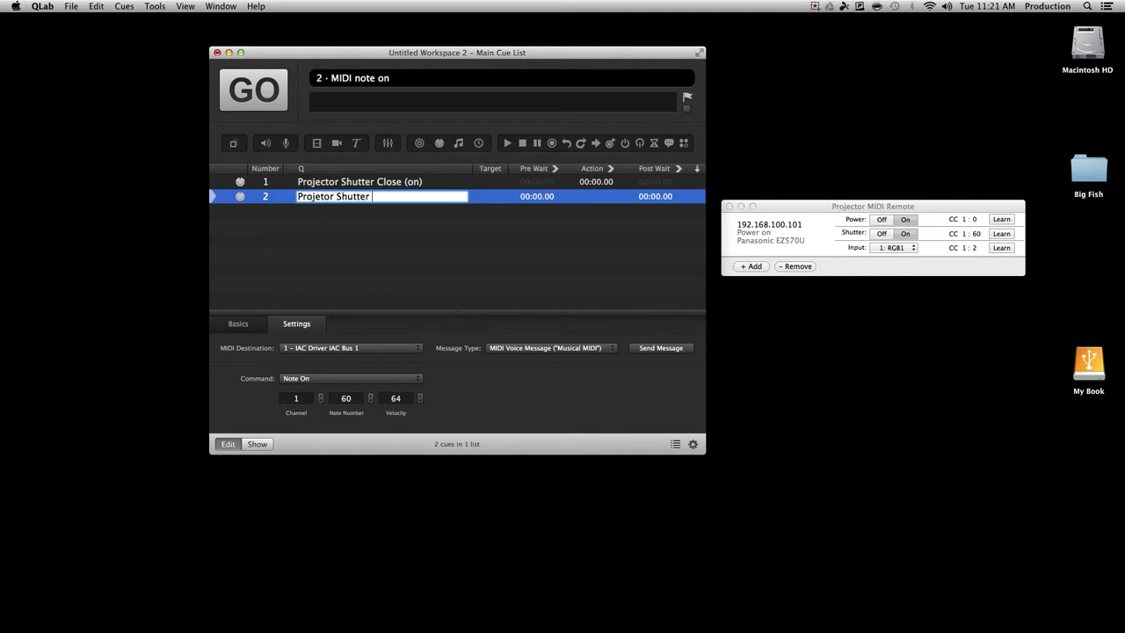
type(" OPen (off")
left_click(448, 220)
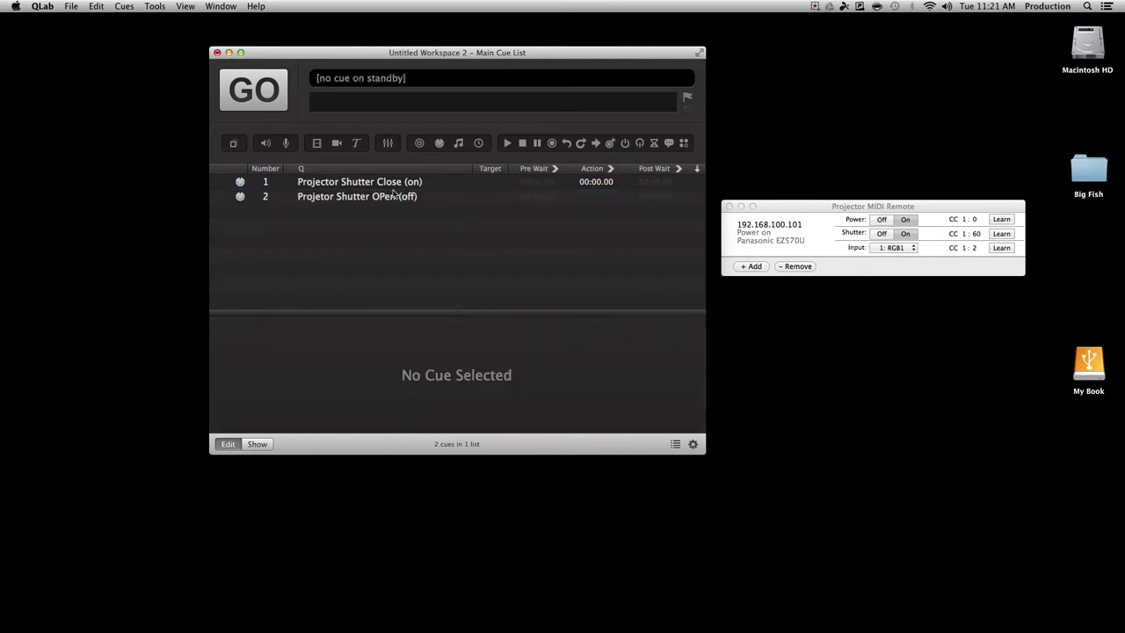
- Correct the capitalisation in cue 2's name so it reads "Projetor Shutter Open (off)"
left_click(393, 196)
double_click(386, 196)
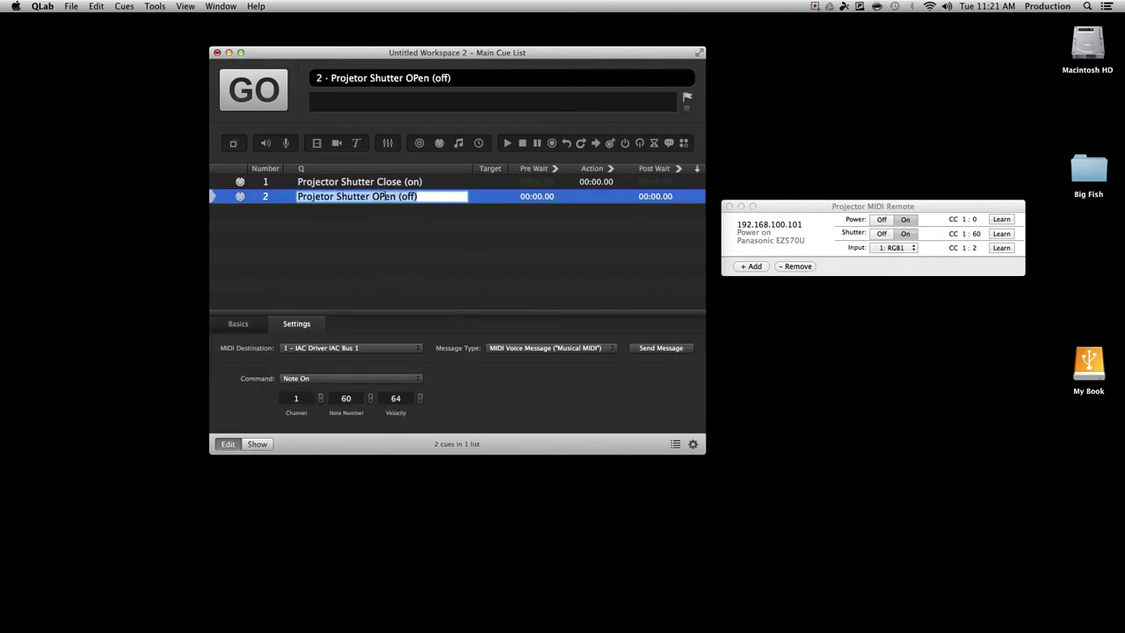
left_click(375, 196)
key("BackSpace")
type("p")
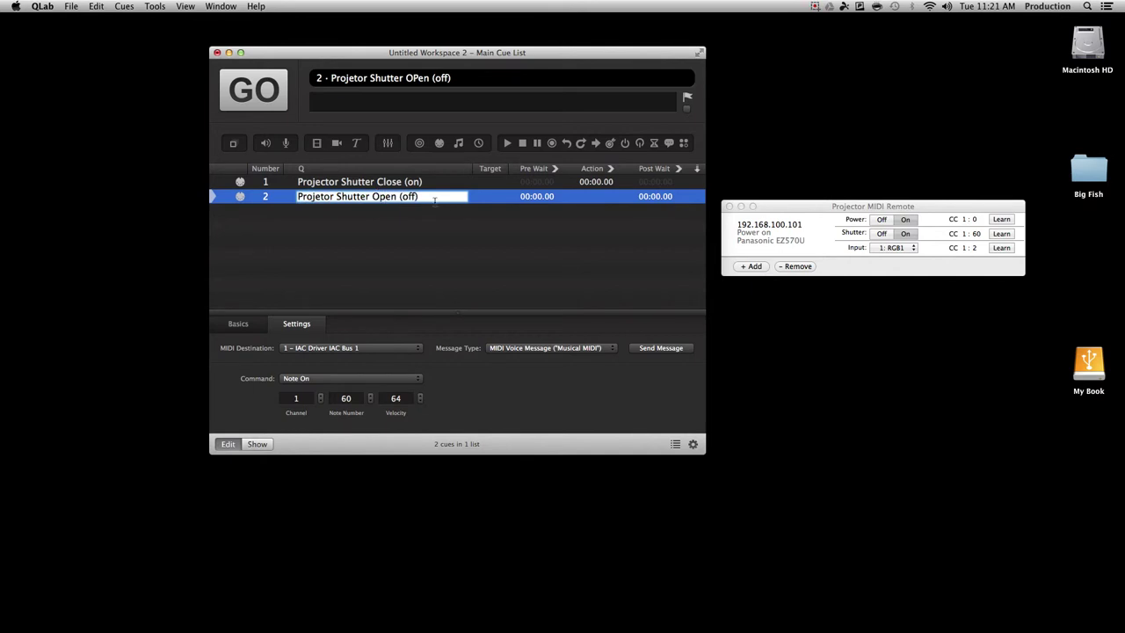
left_click(433, 245)
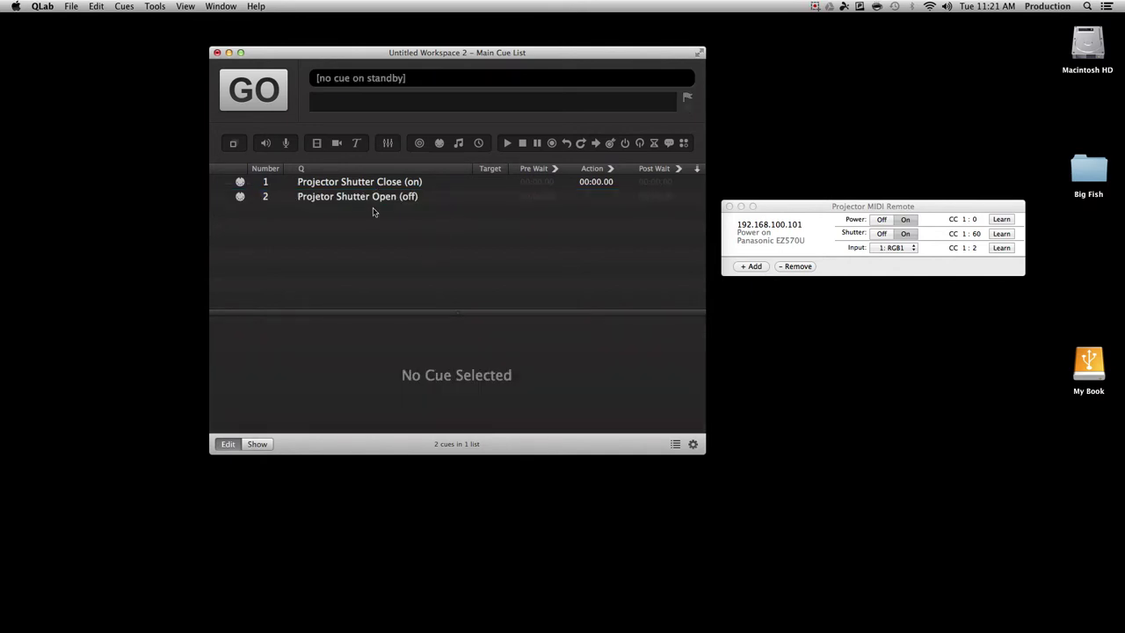
- Set cue 2 to a Control Change command that fades over 00:00.000 to control value 0
left_click(374, 198)
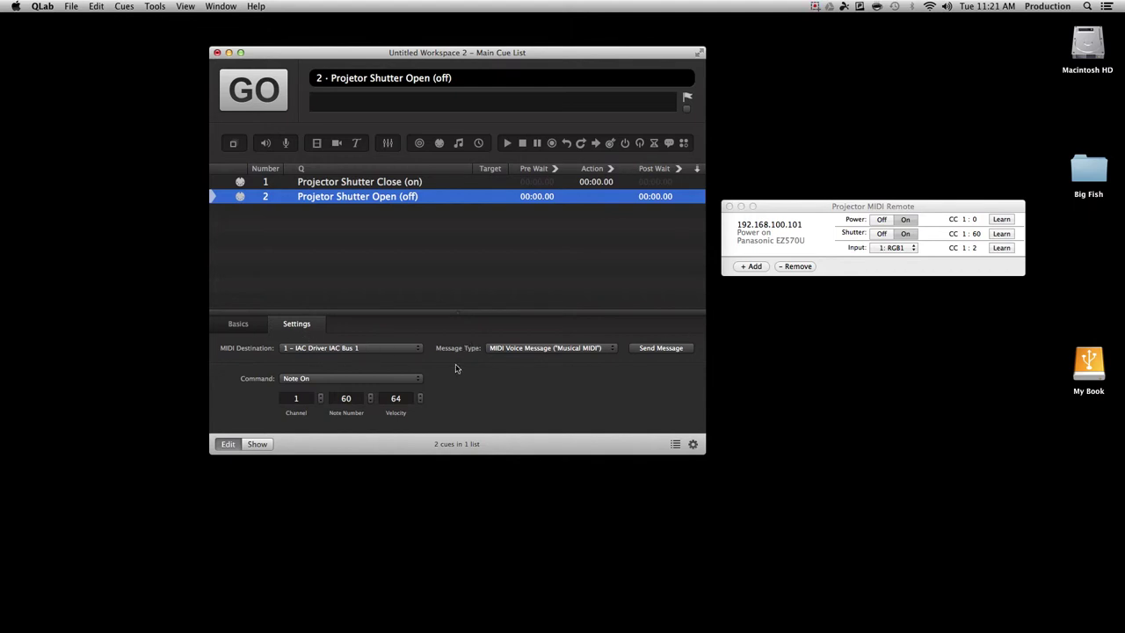
left_click(369, 379)
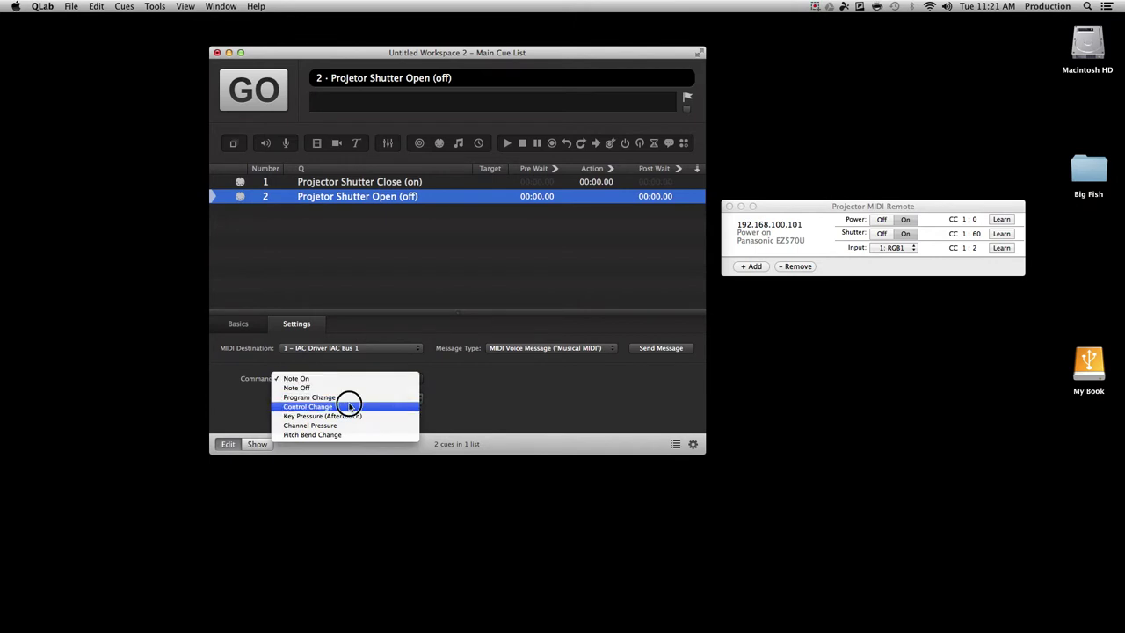
left_click(346, 397)
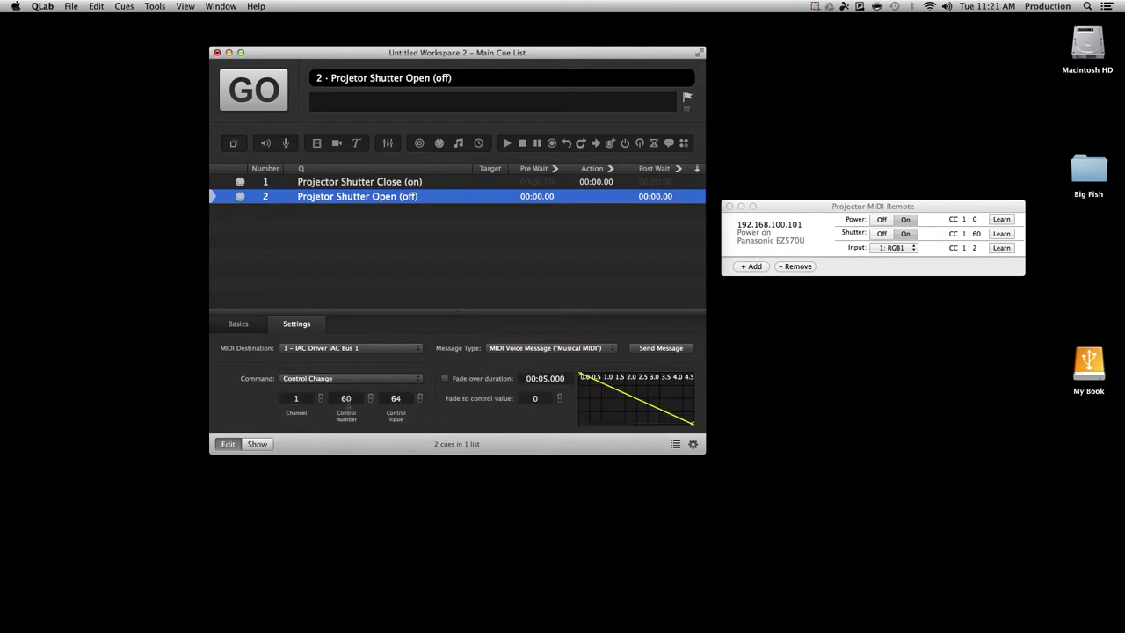
left_click(446, 379)
left_click(544, 378)
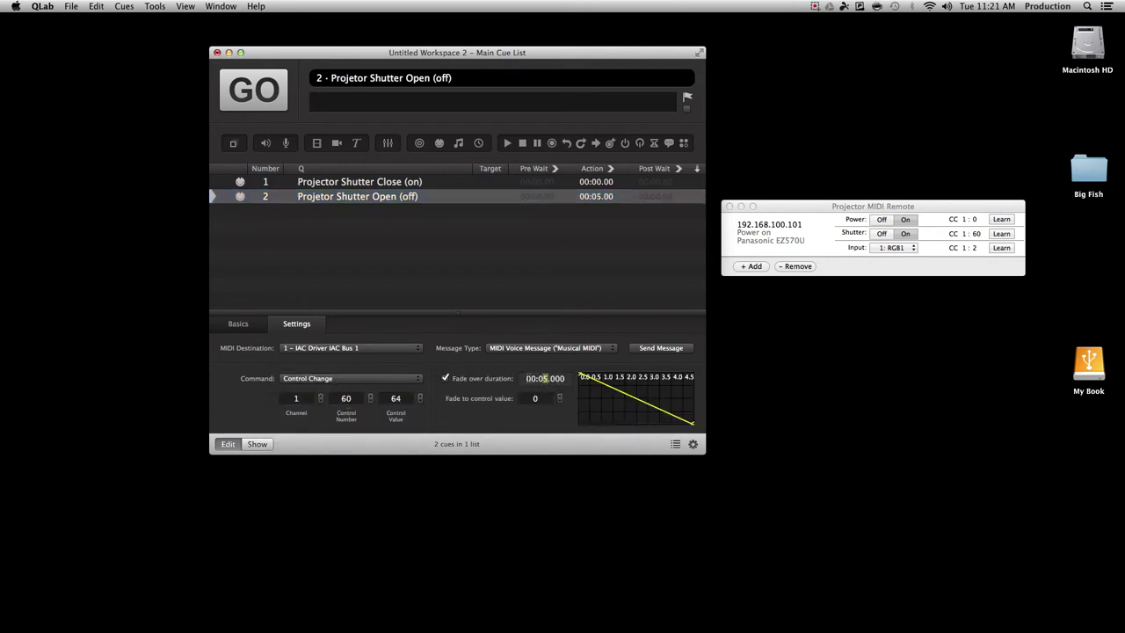
key("Return")
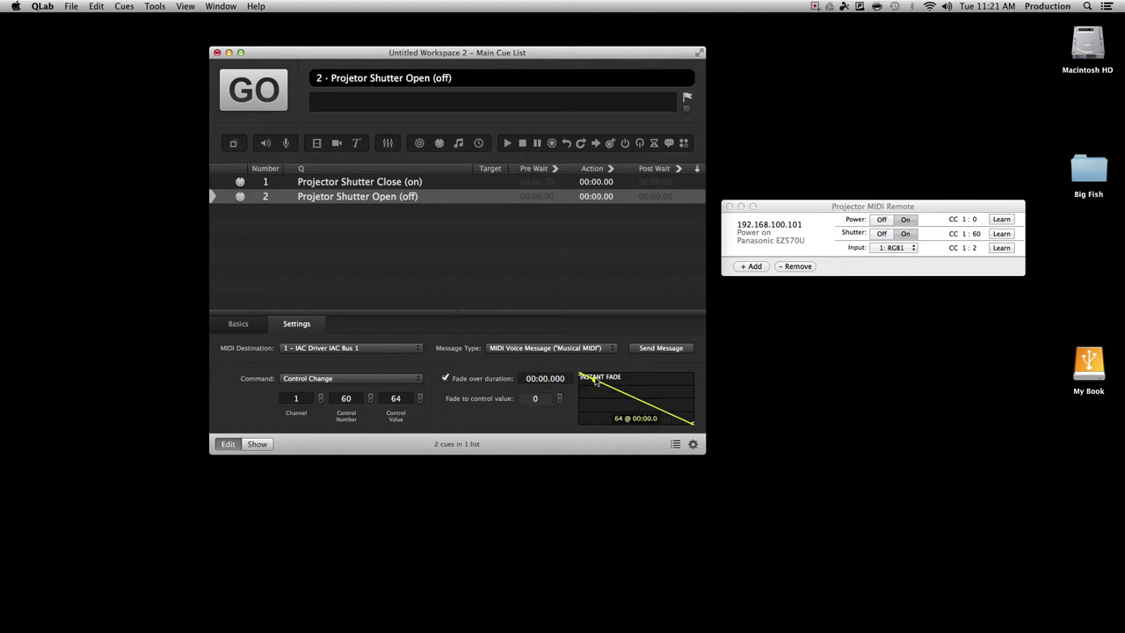
left_click(532, 398)
- Test the shutter by running the open cue, the close cue and the open cue again, and move the Projector MIDI Remote window slightly
left_click(330, 195)
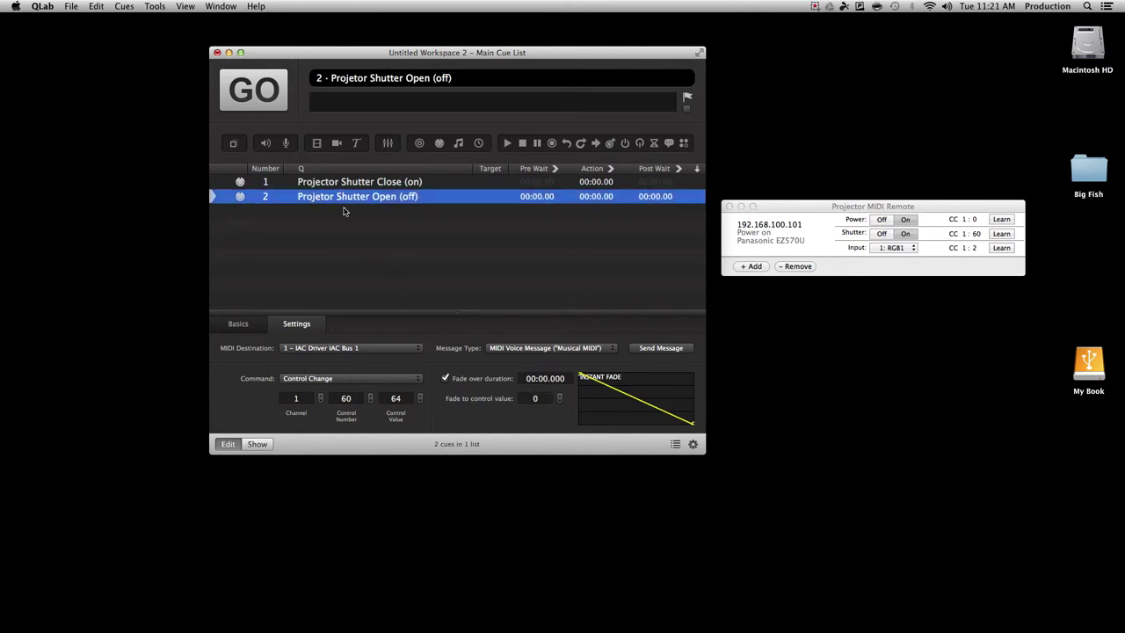
left_click(252, 95)
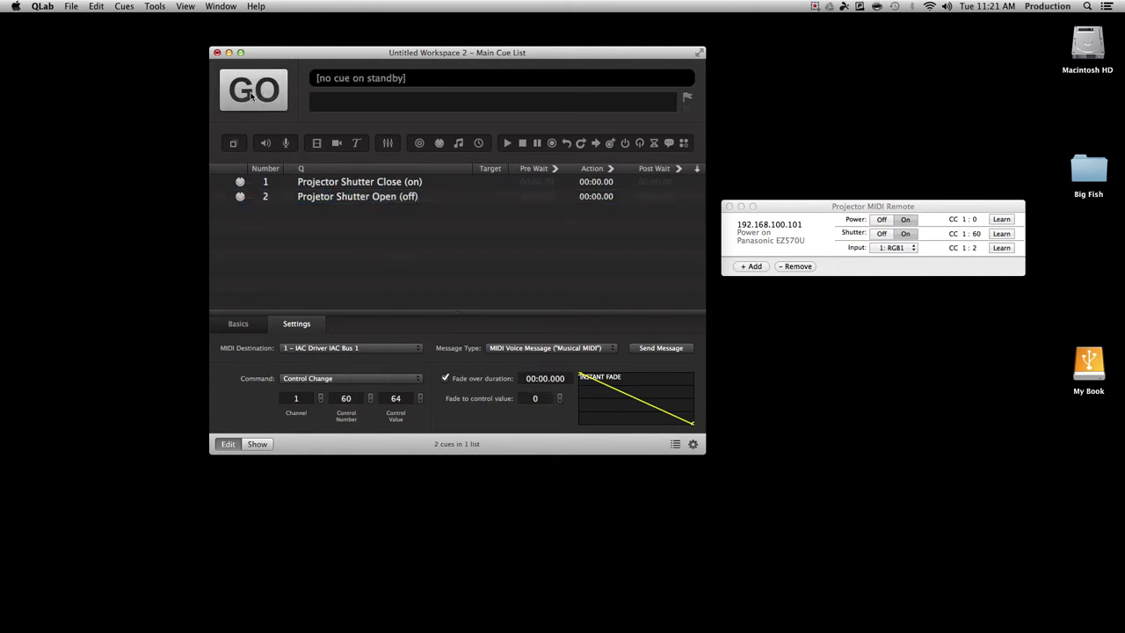
left_click(361, 185)
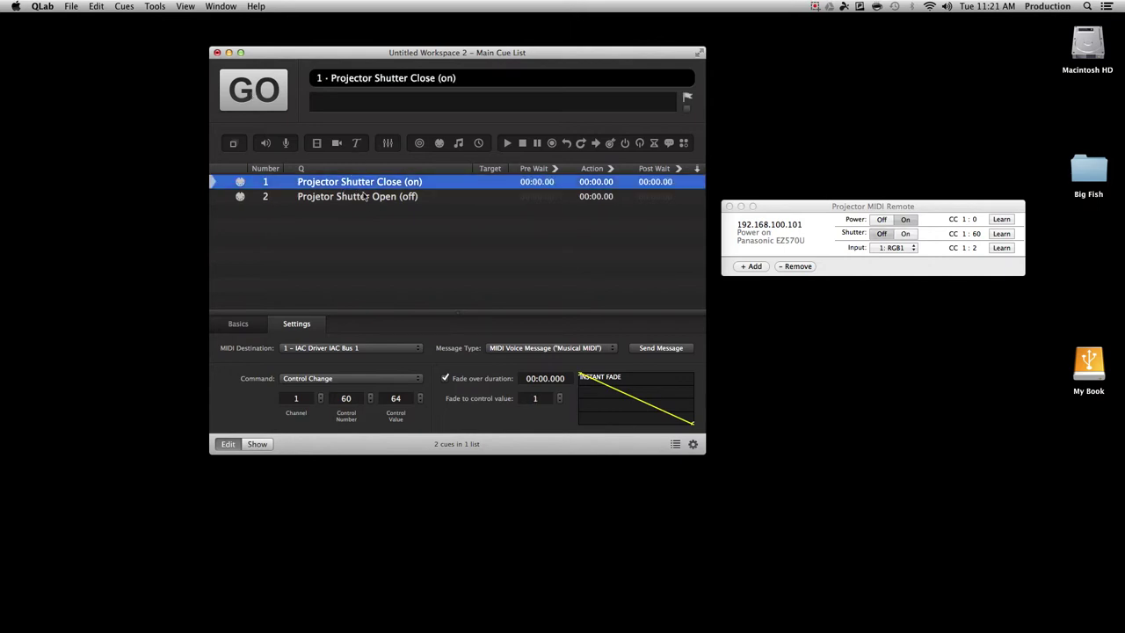
left_click(275, 98)
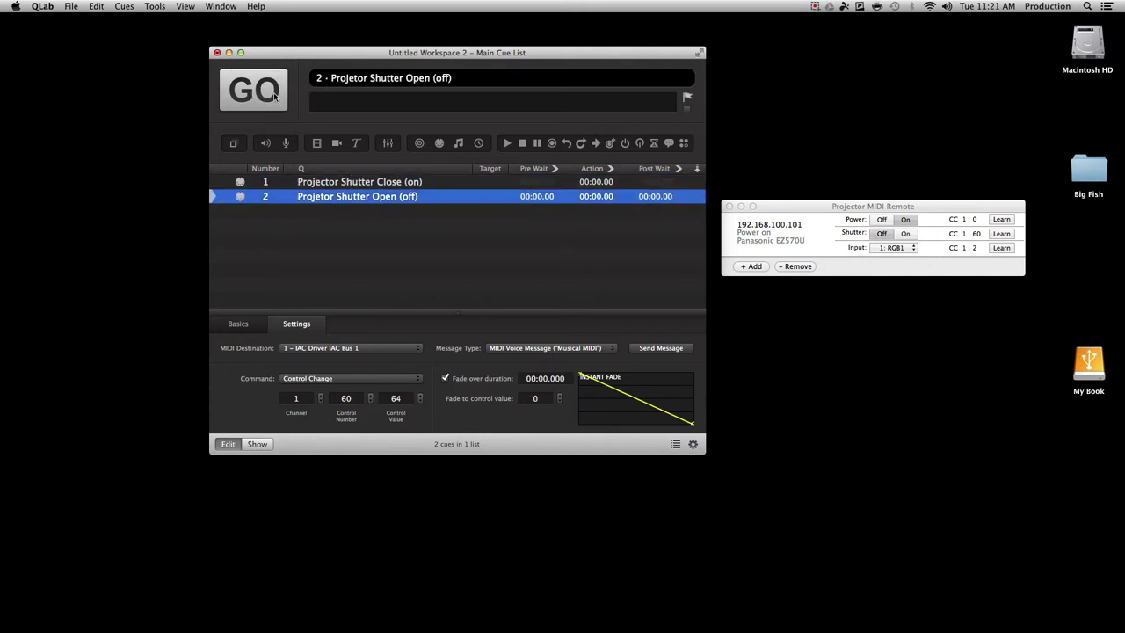
left_click(275, 98)
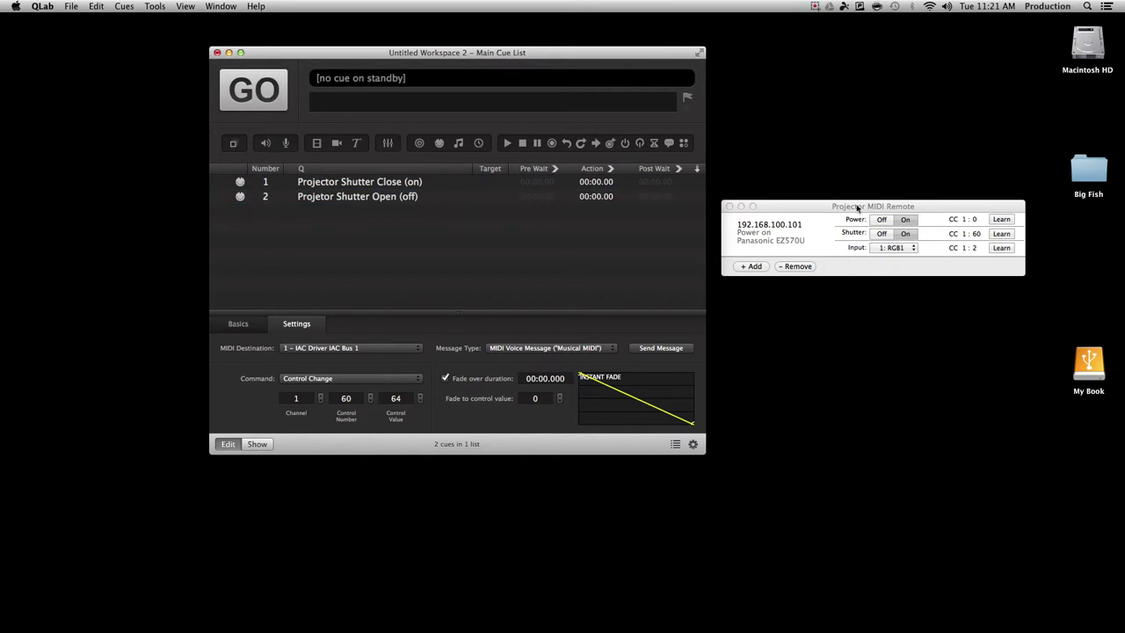
left_click_drag(876, 207, 873, 183)
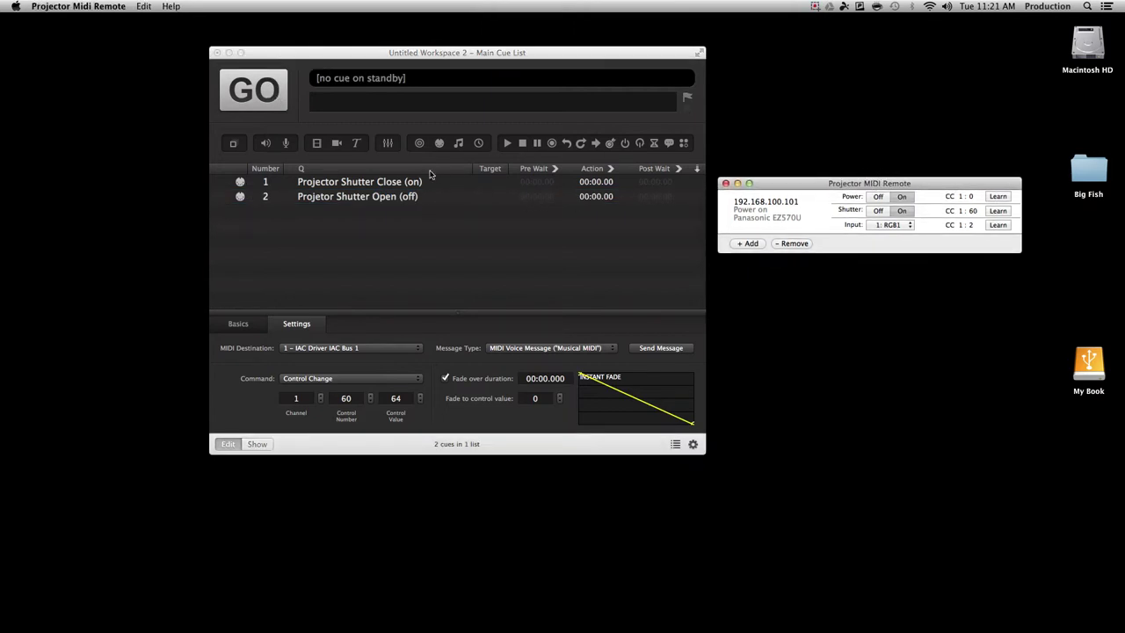
- Add a third MIDI cue in QLab and name it "Projector Power On"
left_click(439, 146)
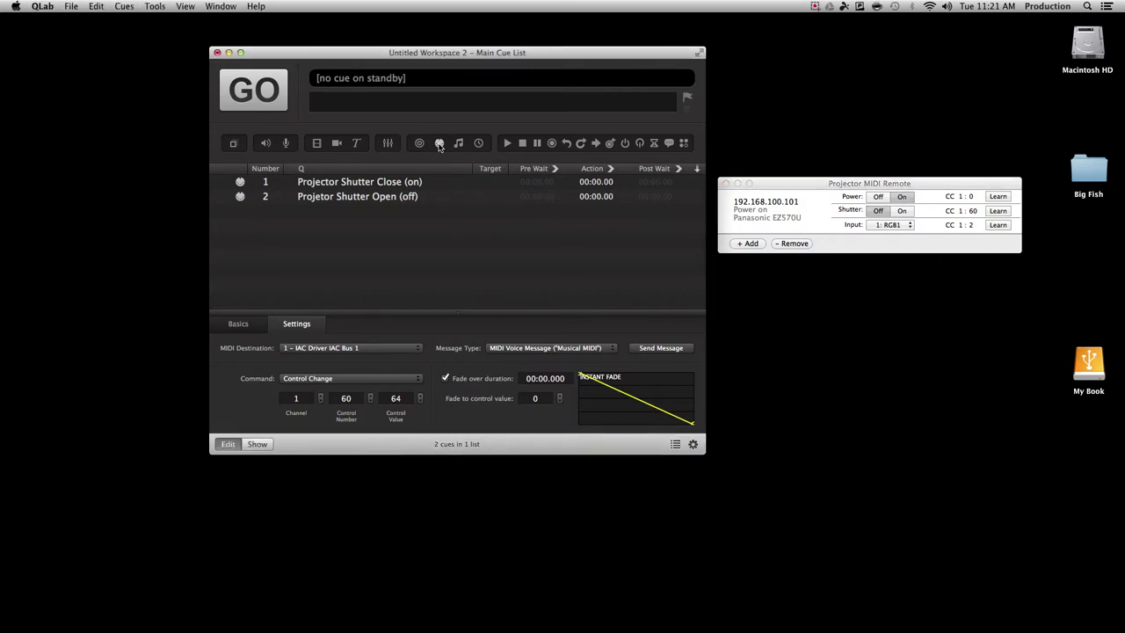
left_click(439, 143)
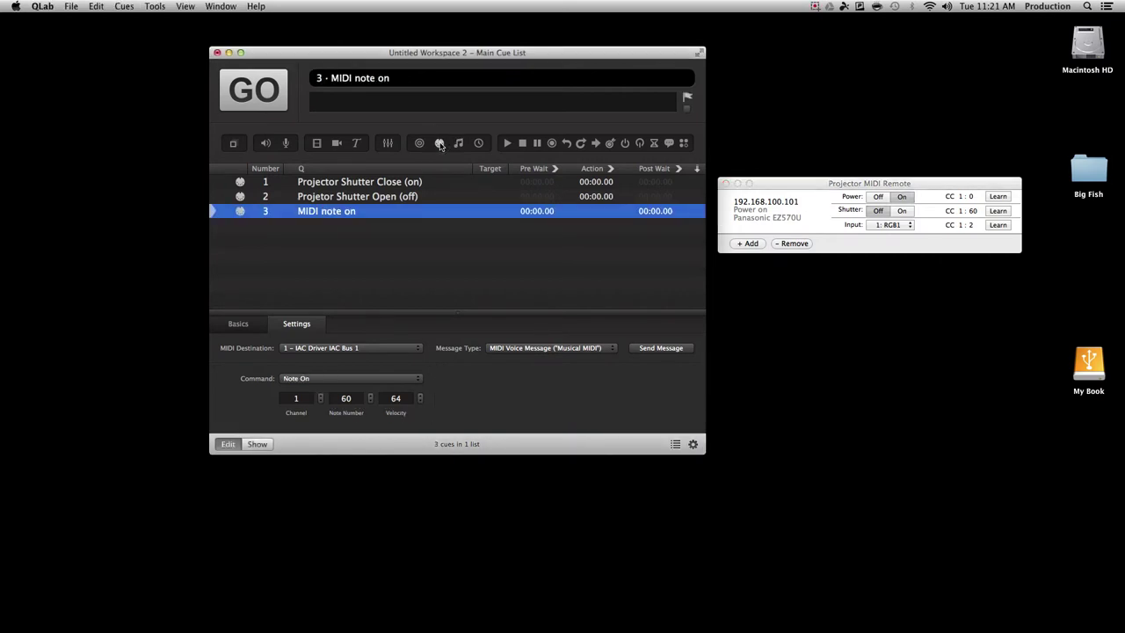
double_click(312, 211)
type("Pro")
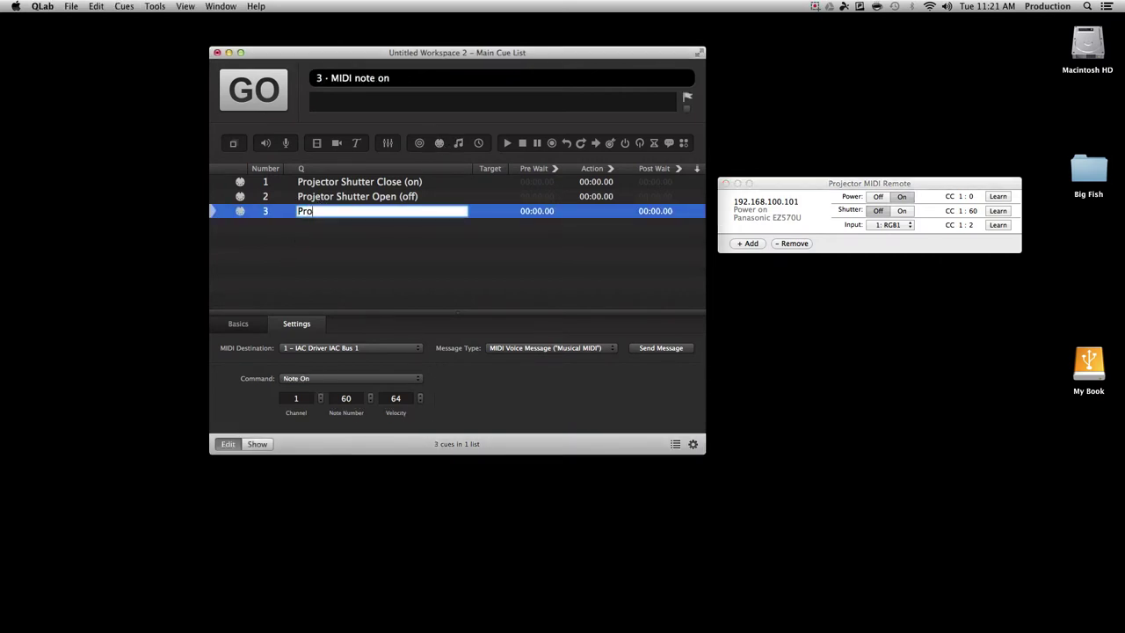
type("jector Power On")
key("Return")
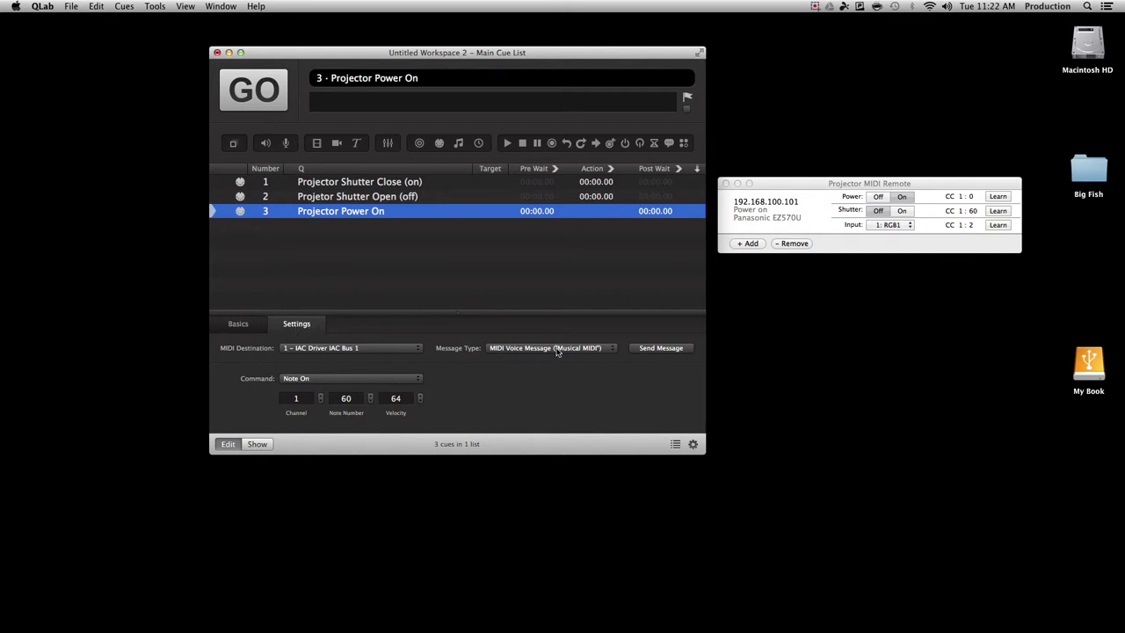
- Set cue 3 to a Control Change command that fades over 00:00.000 to control value 1
left_click(364, 380)
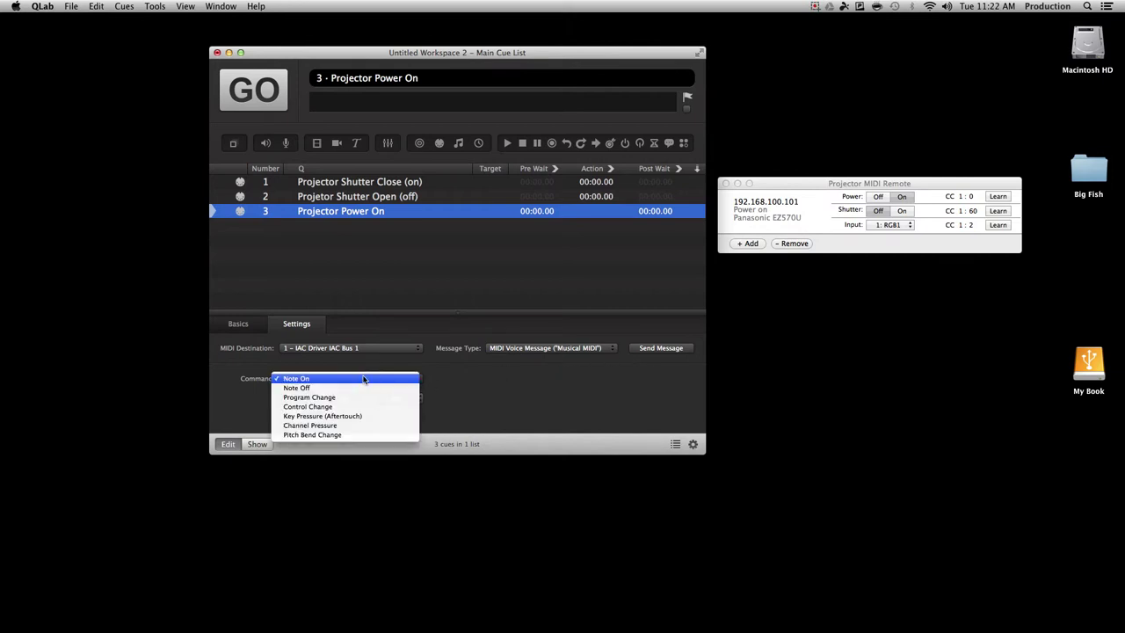
left_click(356, 406)
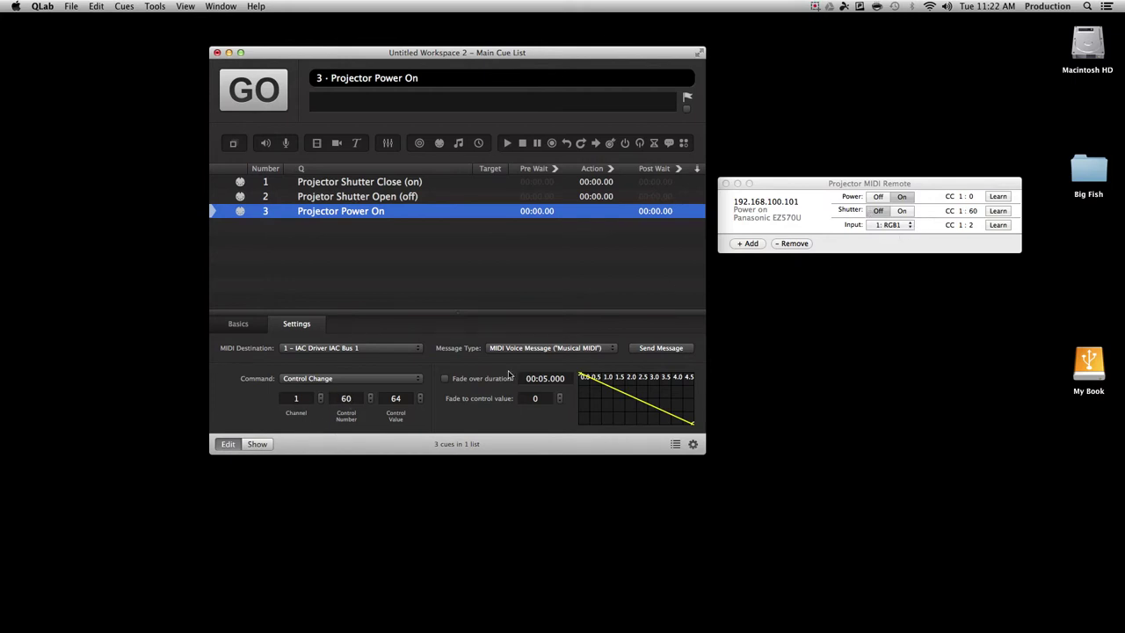
double_click(345, 399)
type("61")
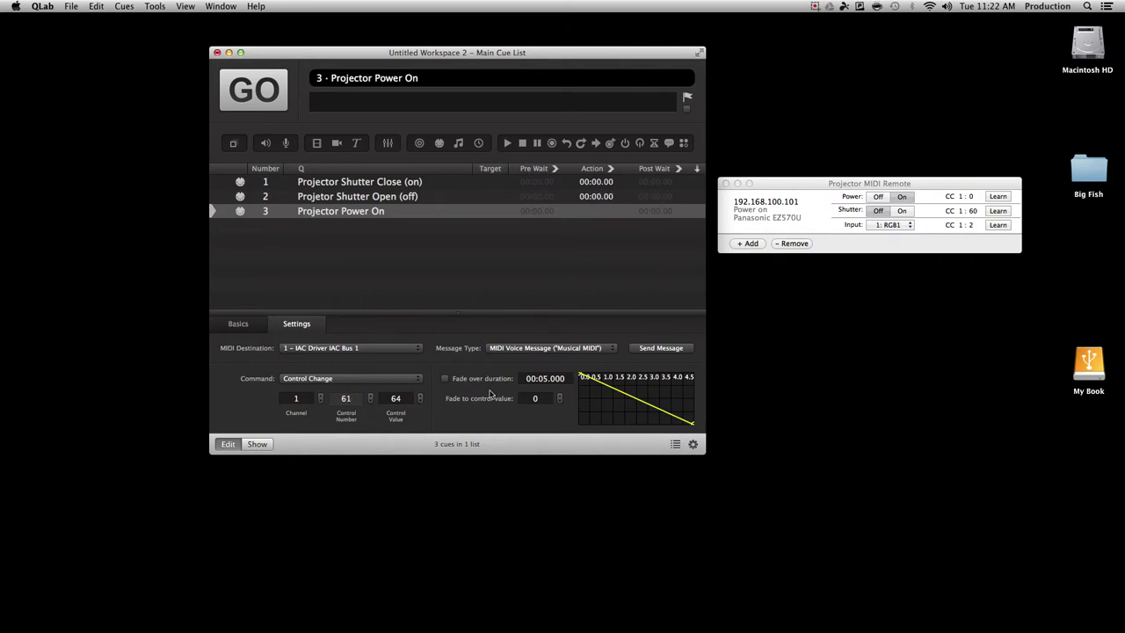
left_click(444, 379)
left_click(541, 377)
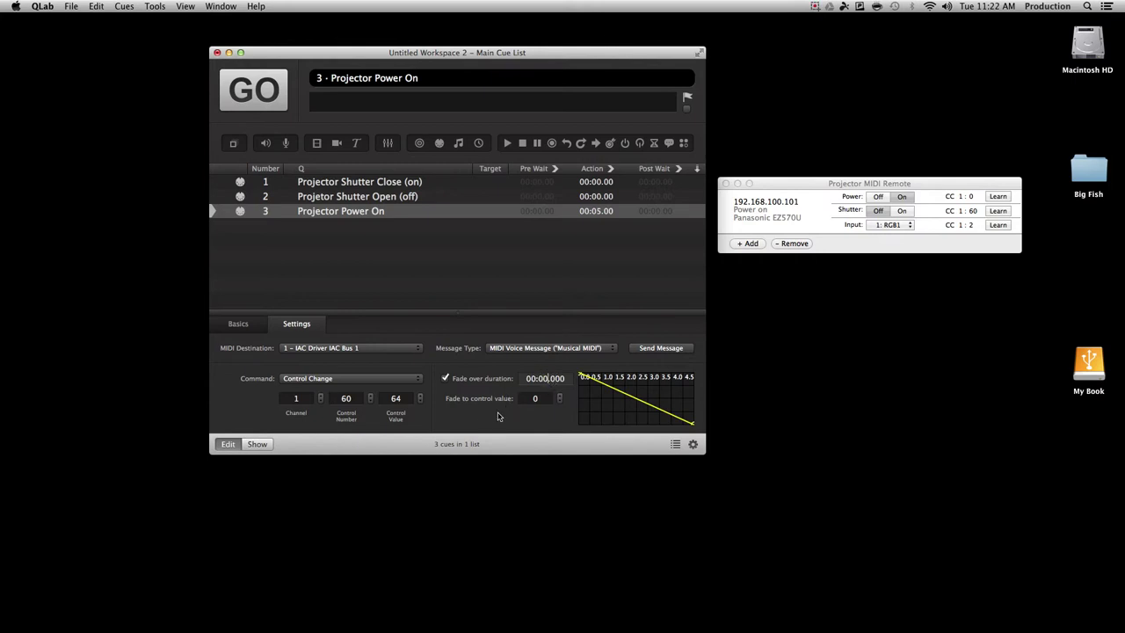
left_click(545, 399)
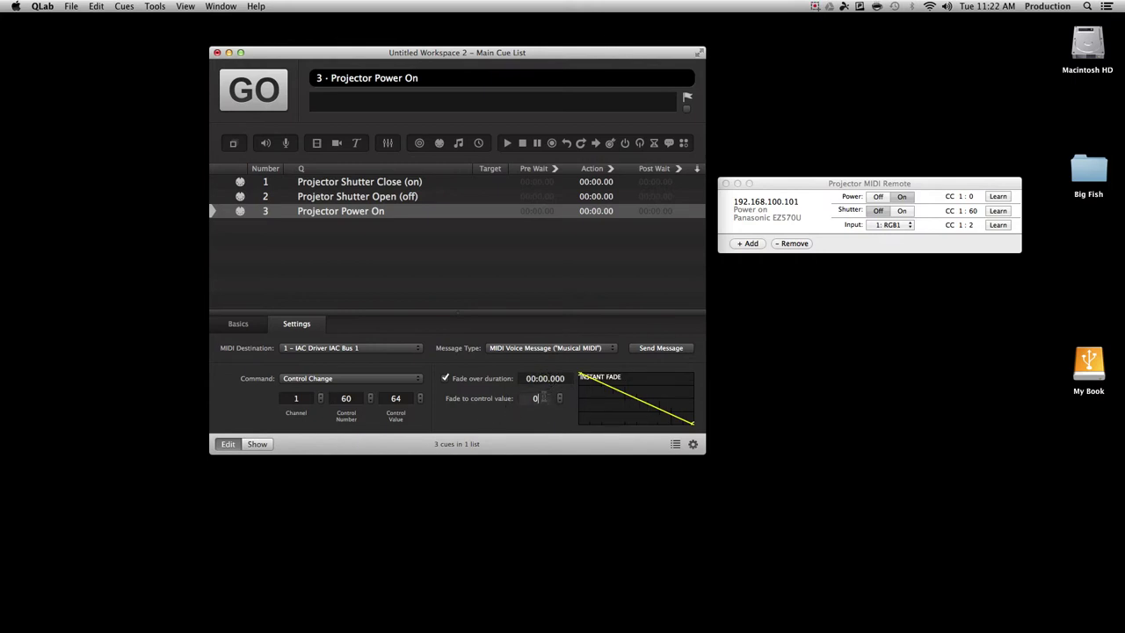
double_click(543, 397)
type("1")
left_click(510, 416)
- Set cue 3's control number to 61 and have Projector MIDI Remote learn its message for Power
left_click(1004, 199)
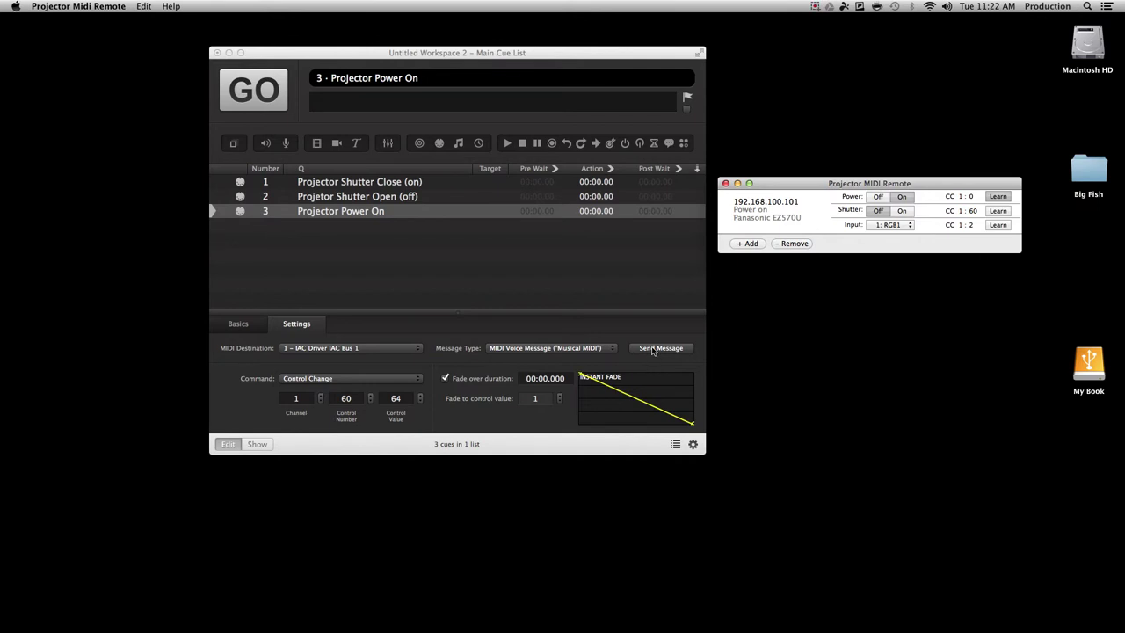
left_click(653, 349)
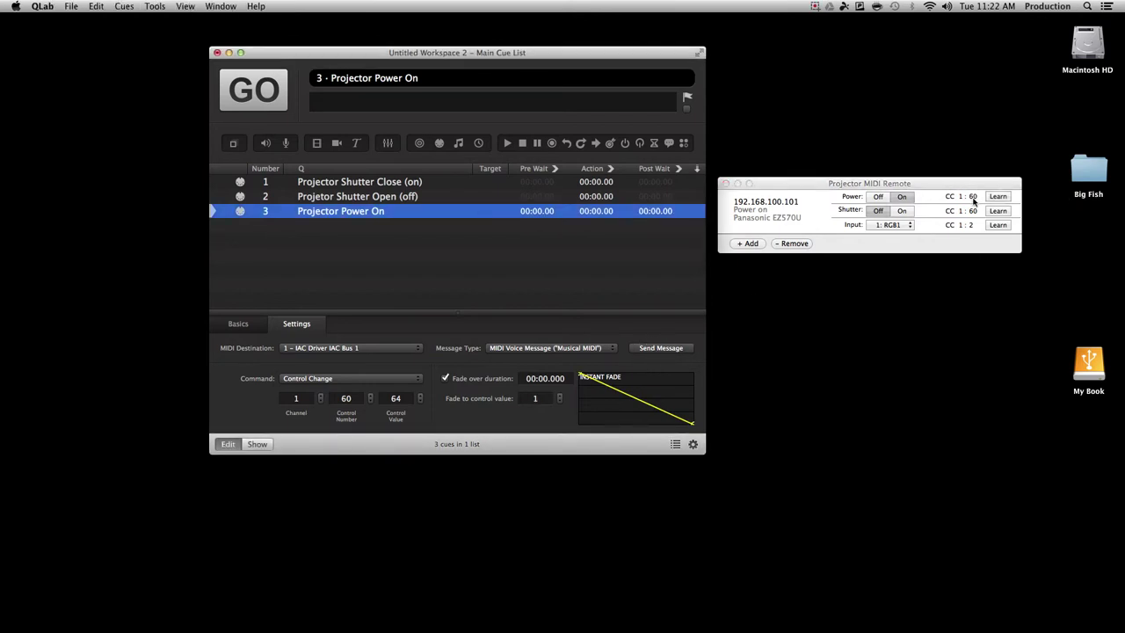
left_click(346, 398)
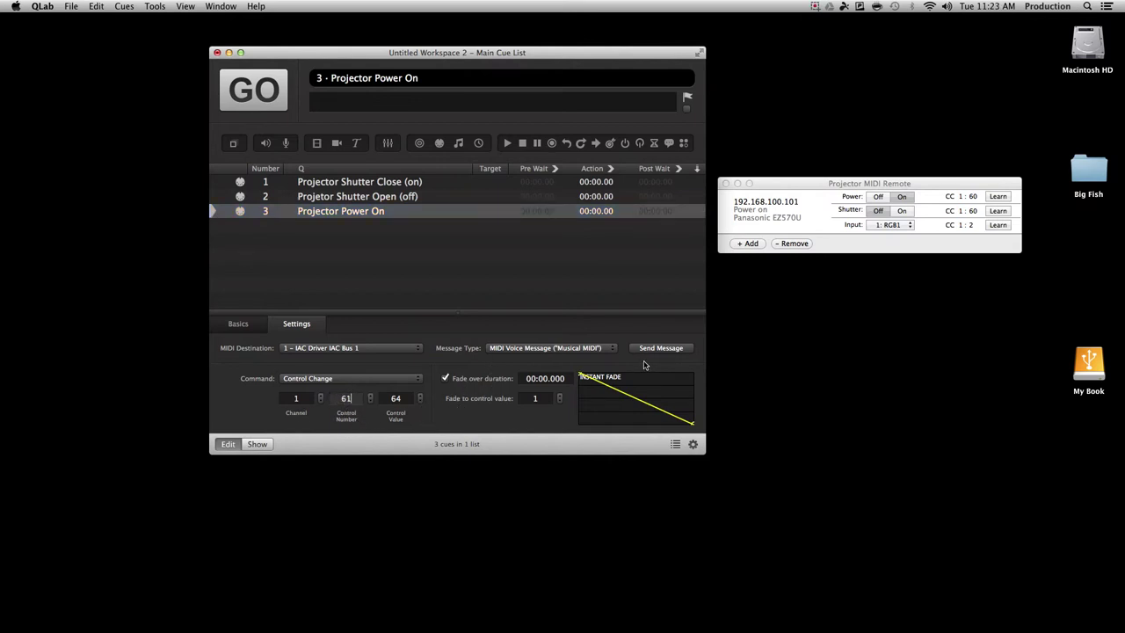
left_click(665, 348)
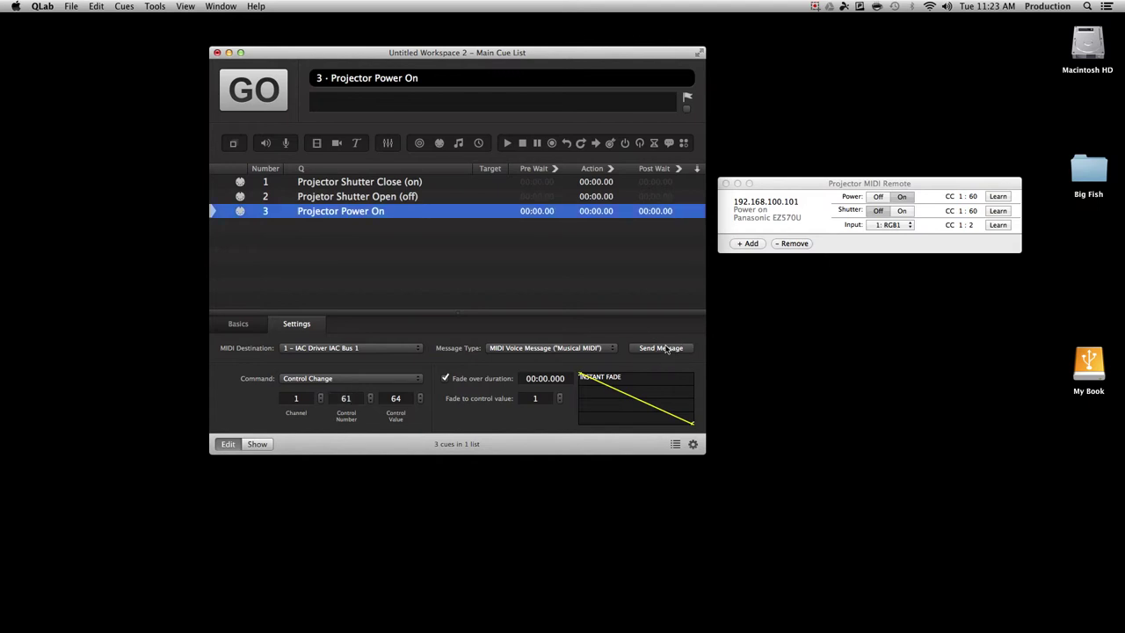
left_click(998, 197)
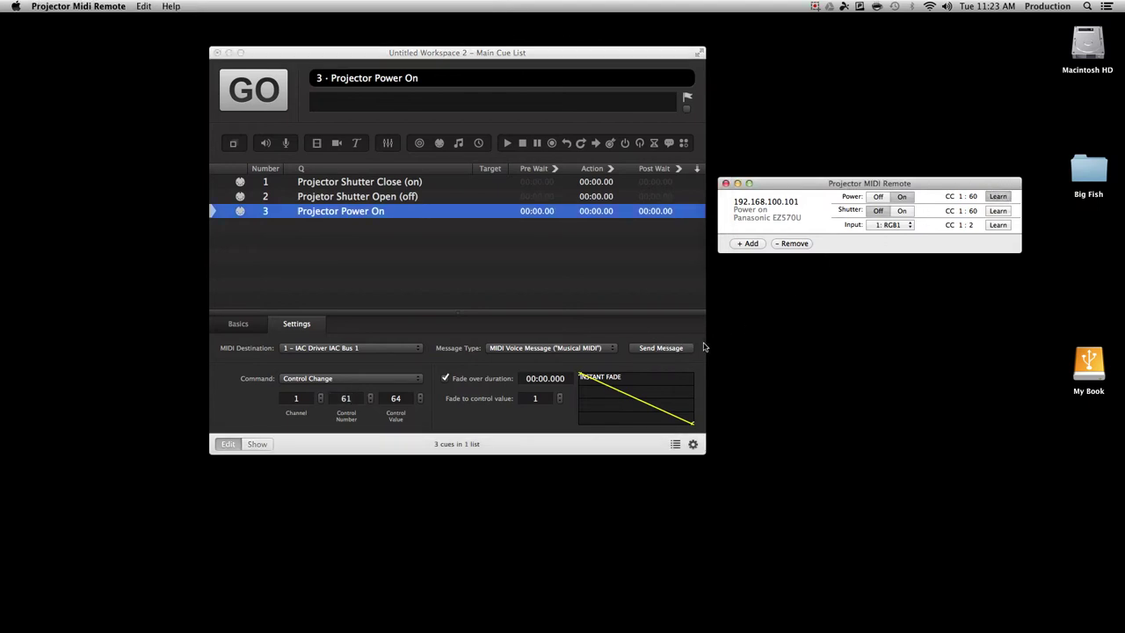
left_click(669, 348)
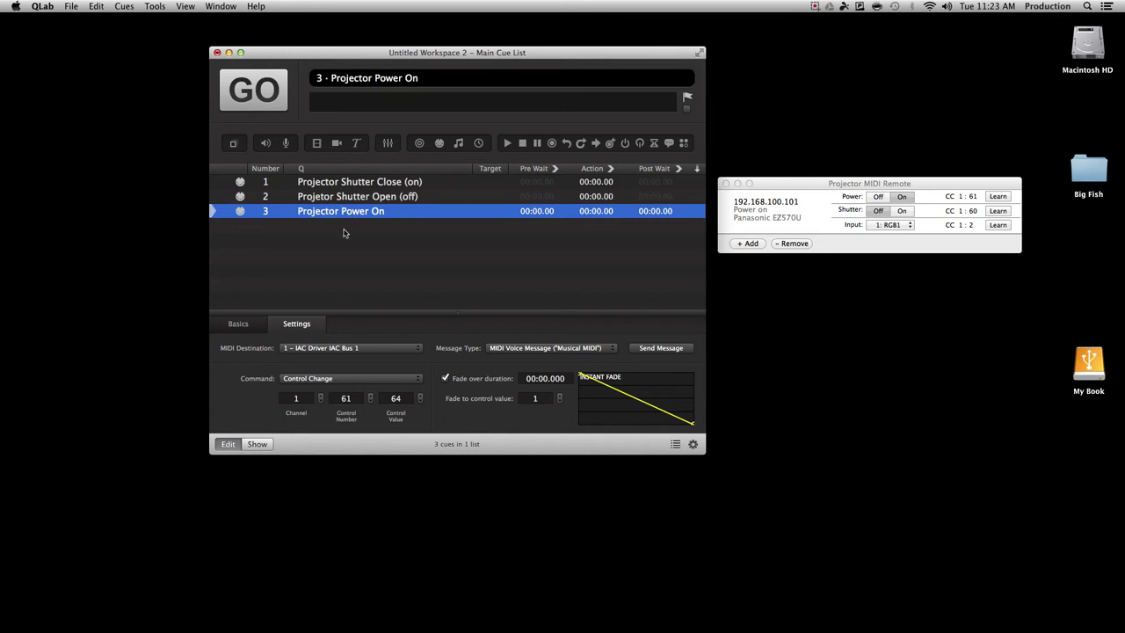
- Run the Projector Power On cue, and add a fourth MIDI cue after it named "Projector Power Off"
left_click(263, 98)
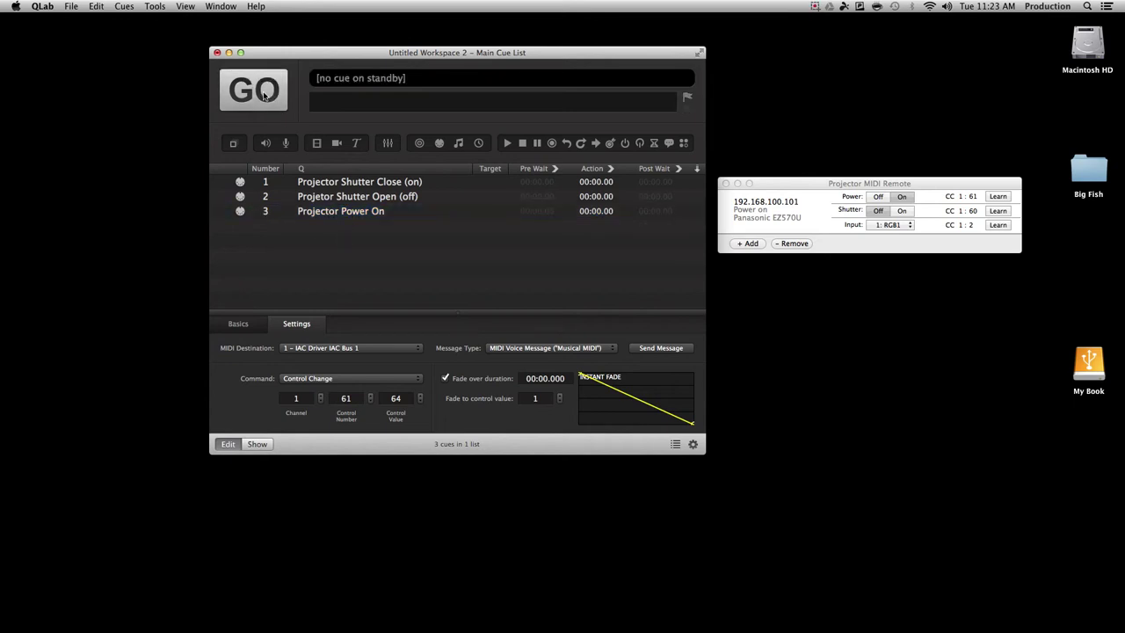
left_click(341, 213)
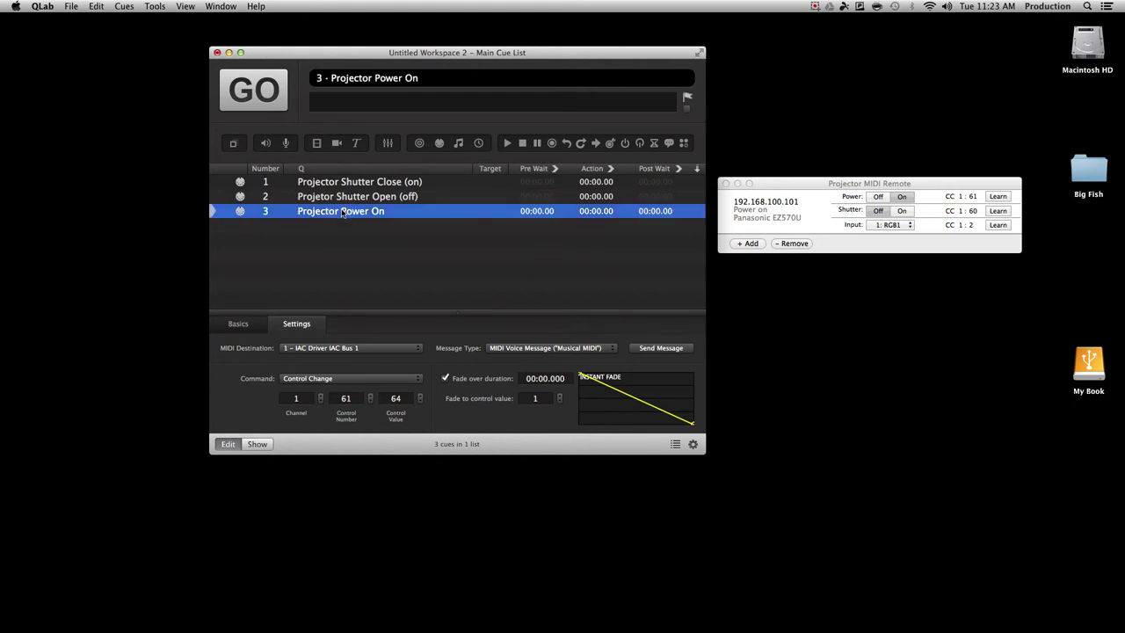
left_click(438, 143)
double_click(316, 226)
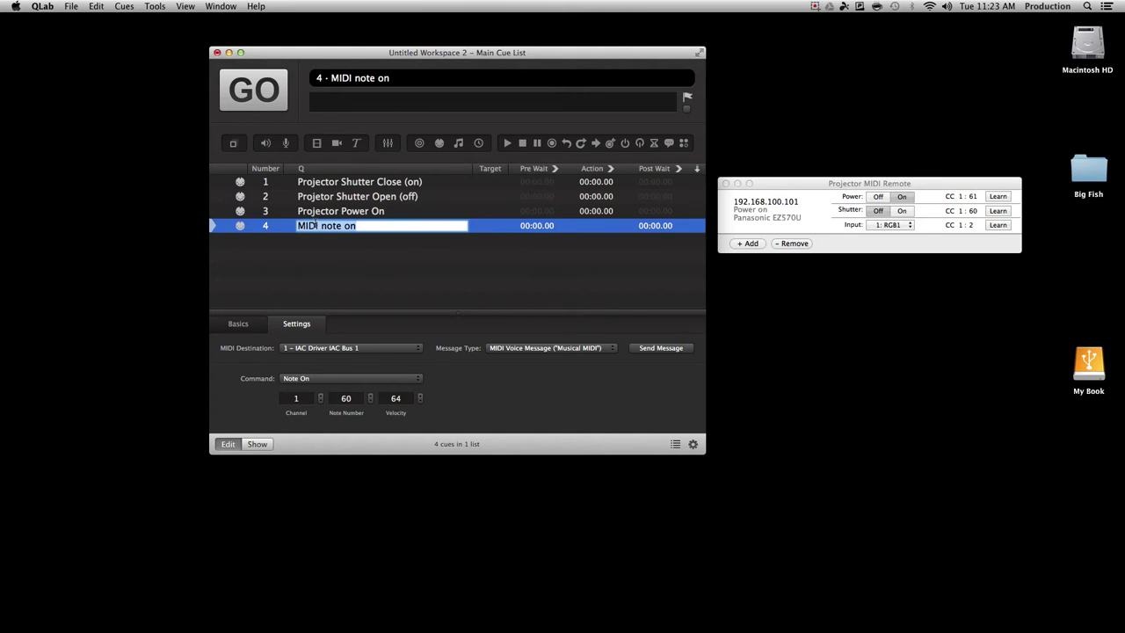
type("Projector Power Off")
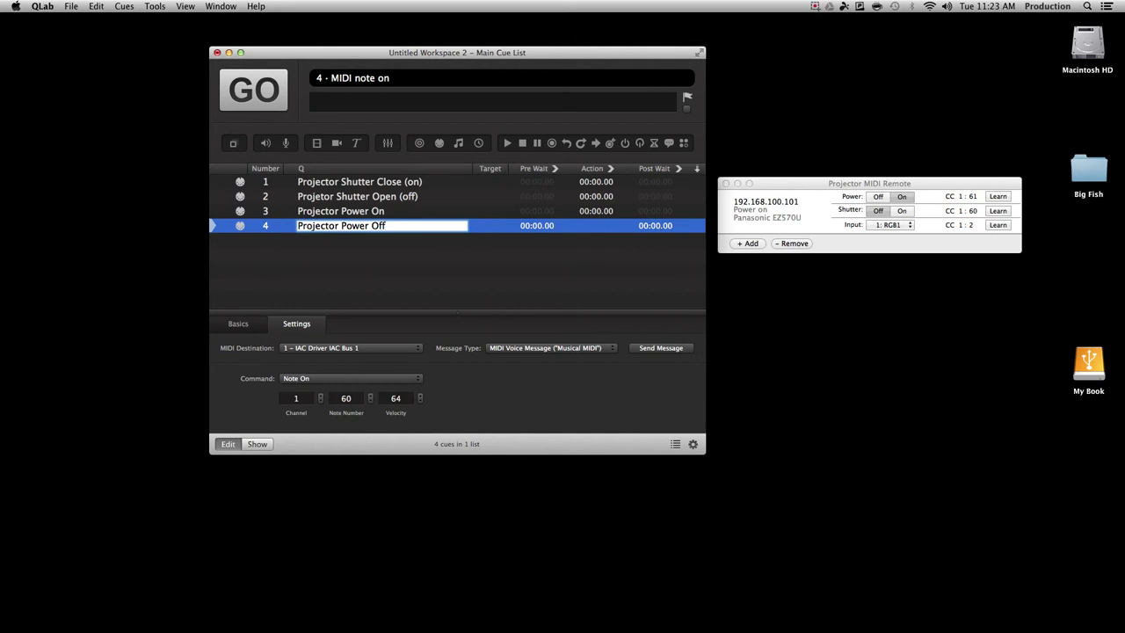
key("Return")
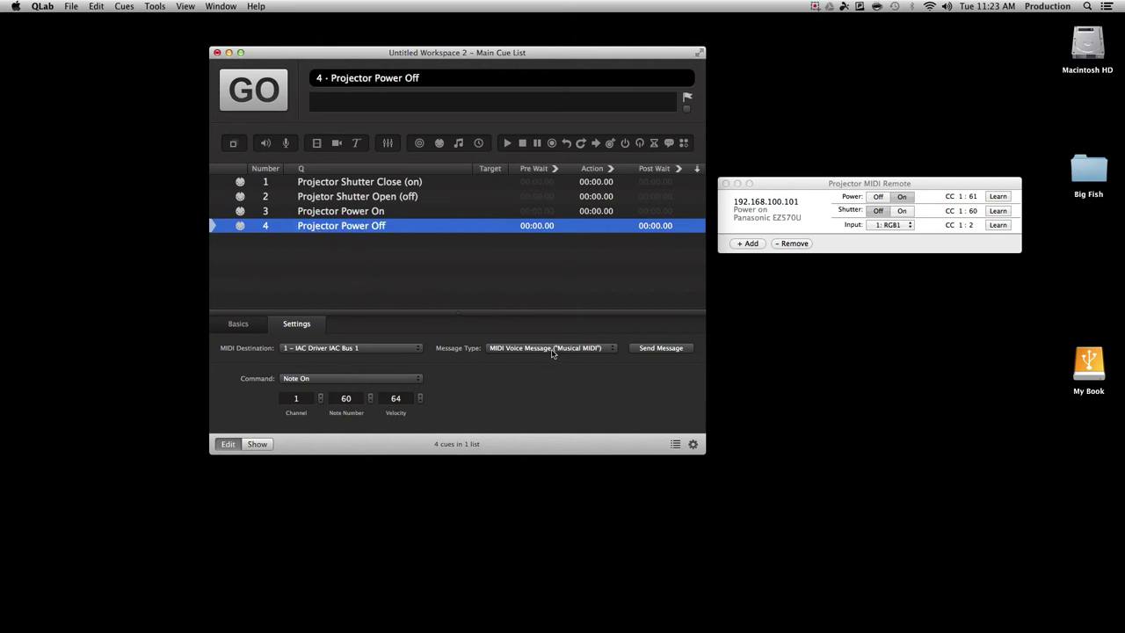
- Set cue 4 to a Control Change command that fades over 00:00.000 to control value 0
left_click(318, 379)
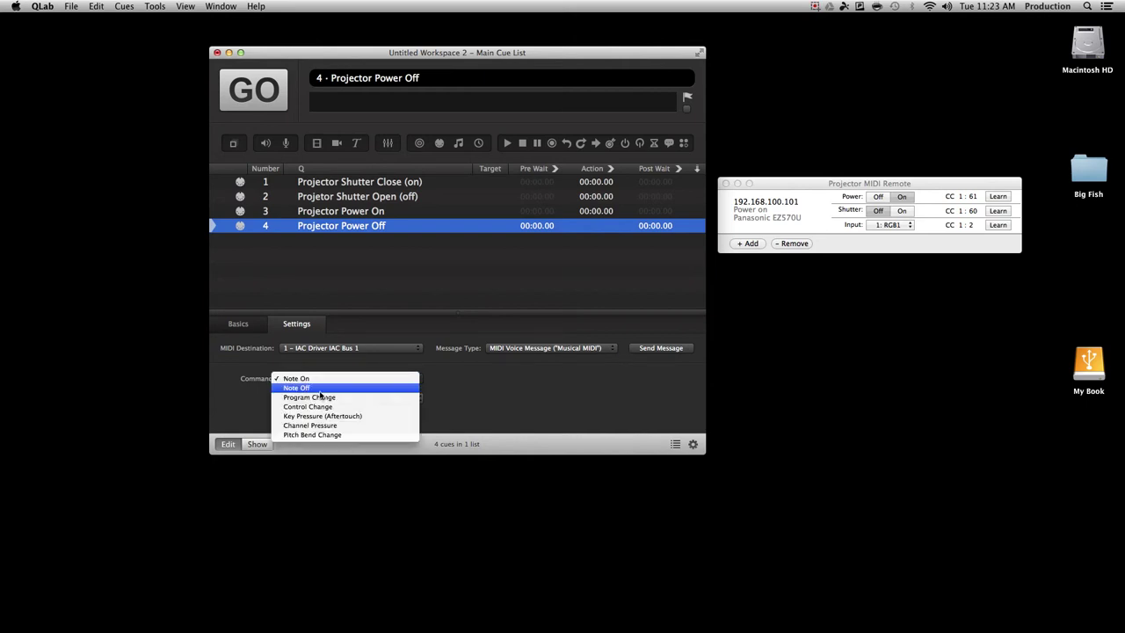
left_click(320, 407)
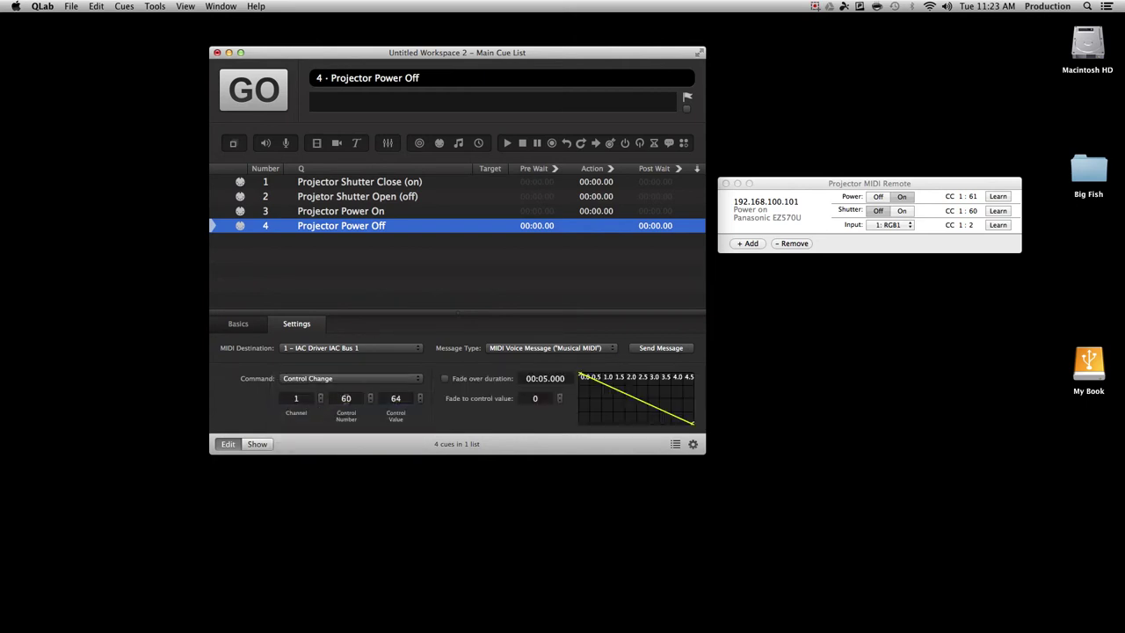
left_click(351, 398)
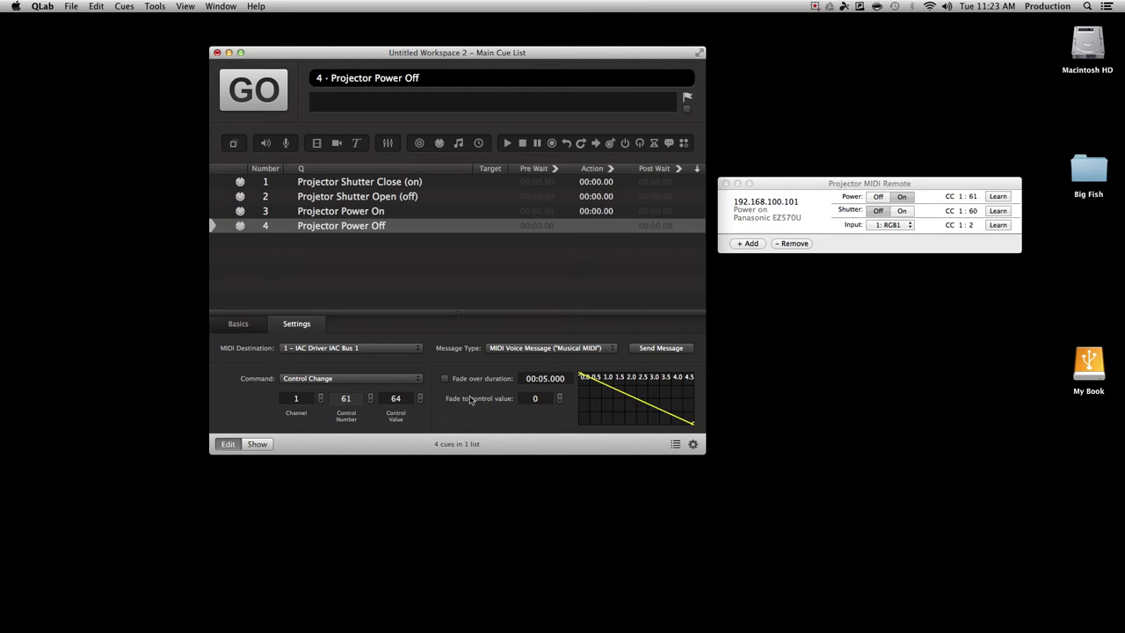
left_click(445, 378)
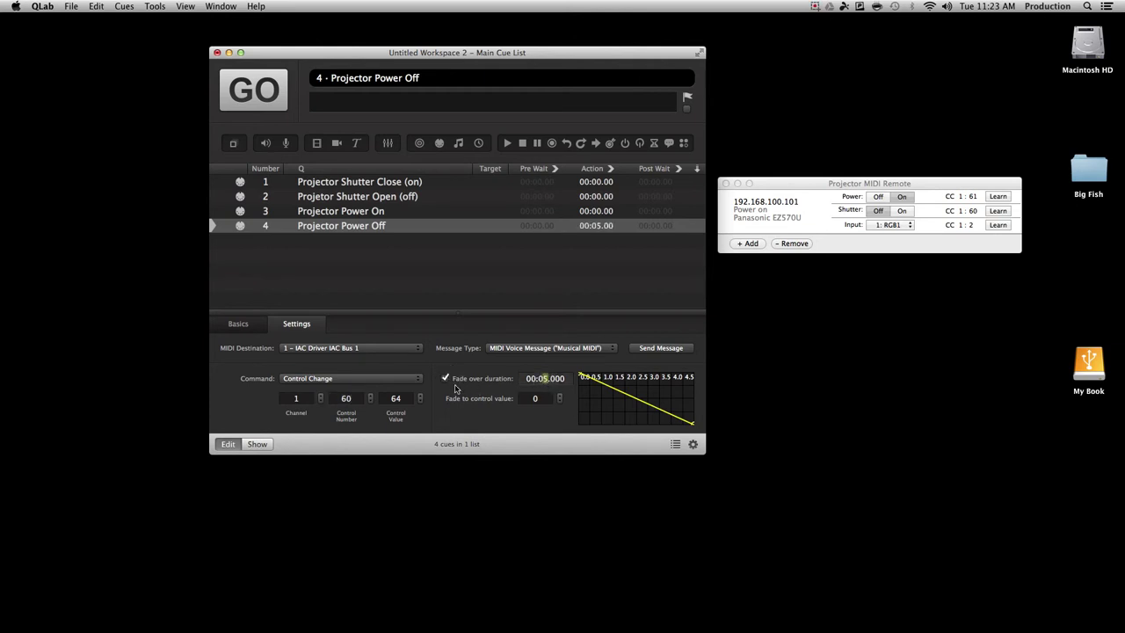
type("0")
key("Tab")
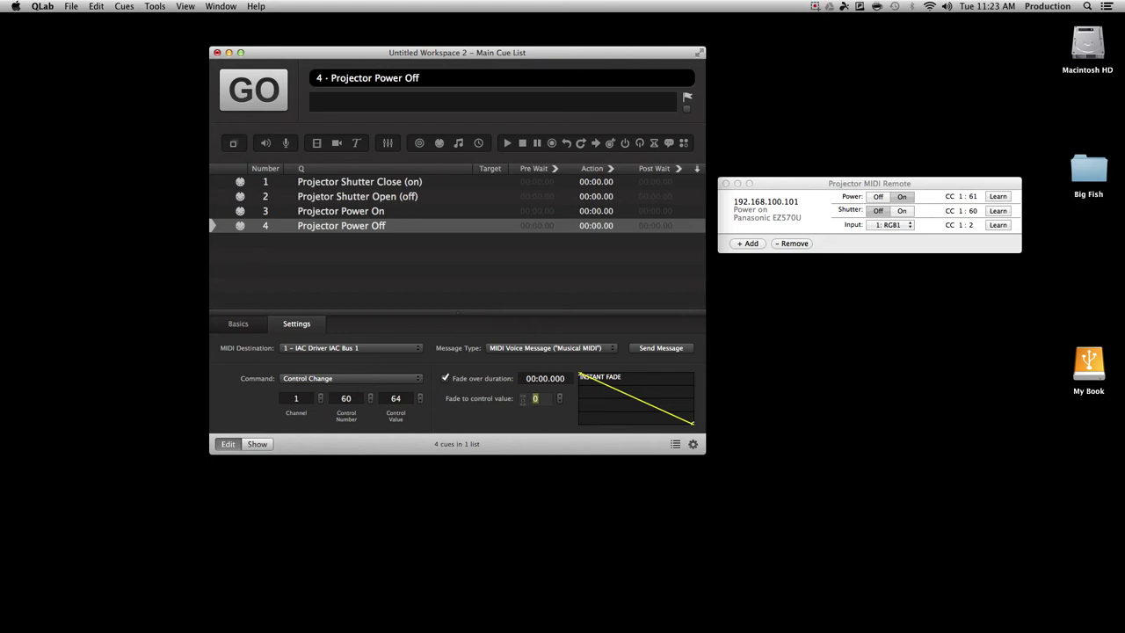
left_click(380, 219)
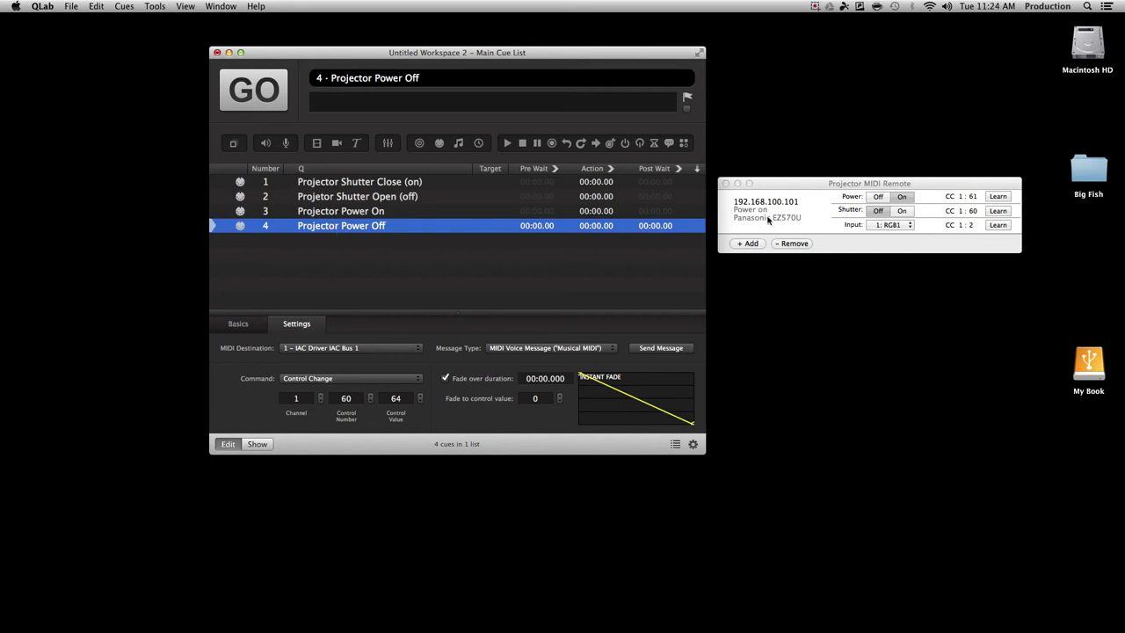
- Run the Projector Power Off cue as a test and select it again in the cue list
left_click(766, 190)
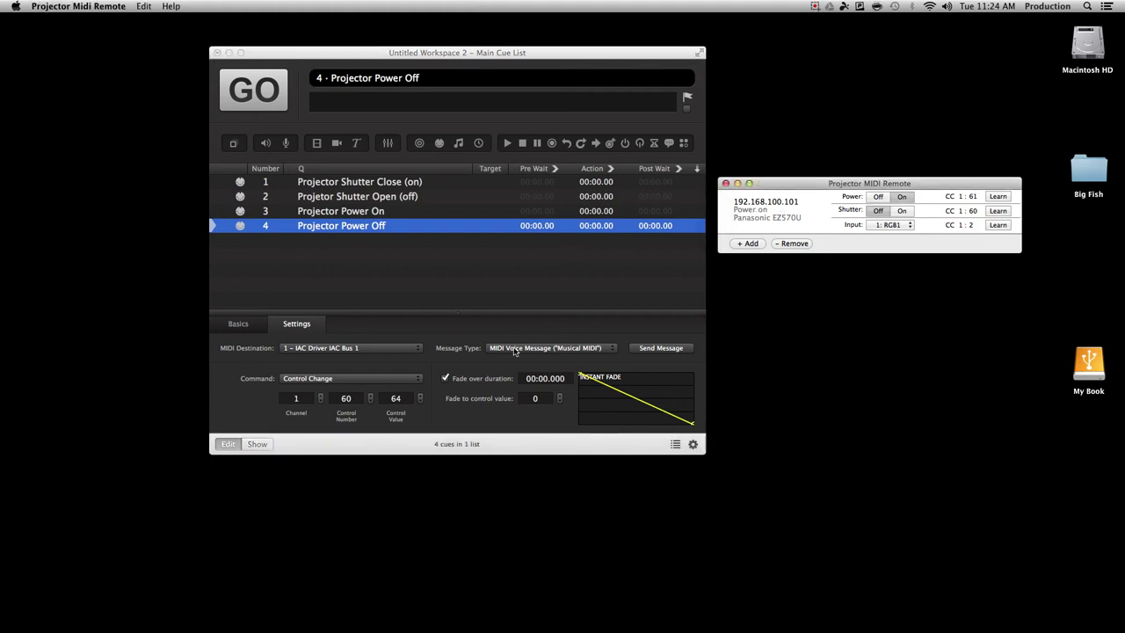
left_click(350, 231)
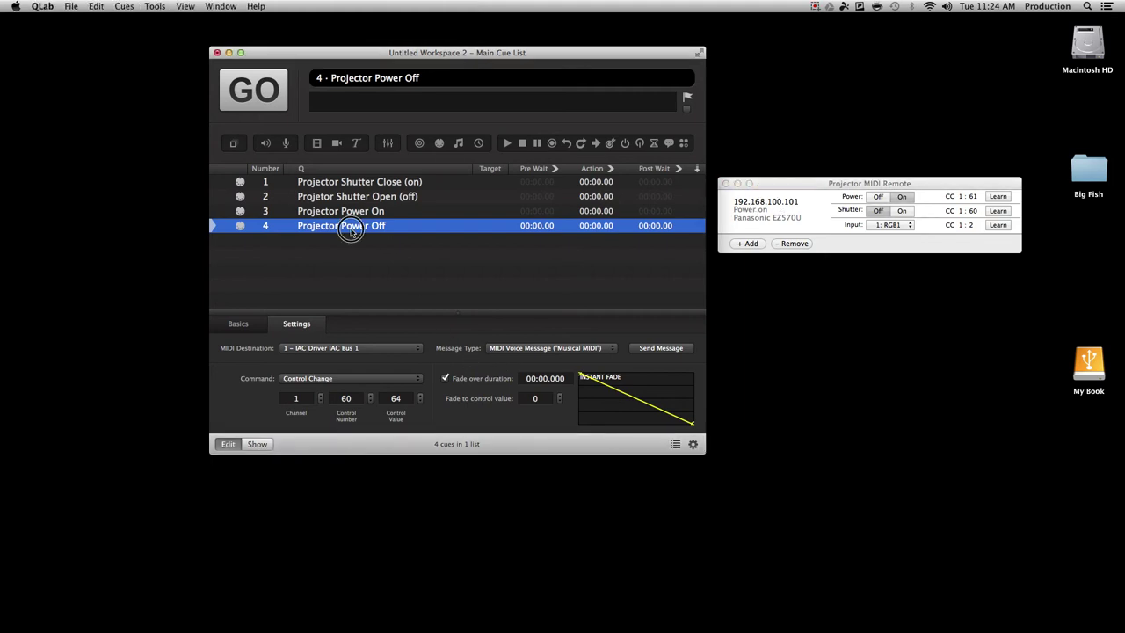
left_click(255, 91)
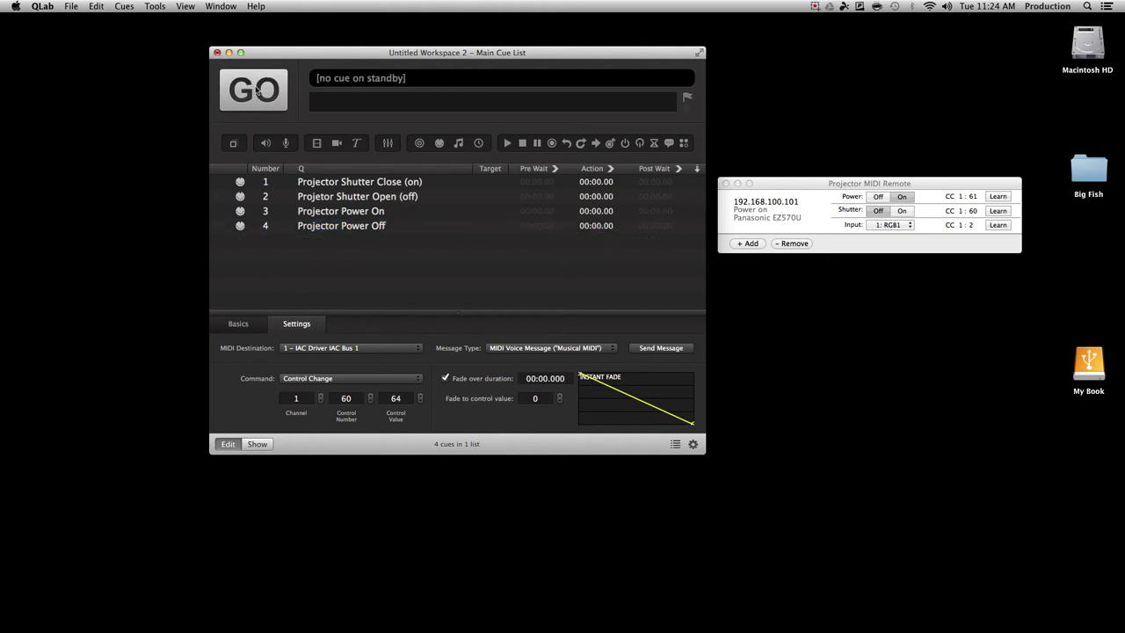
left_click(524, 400)
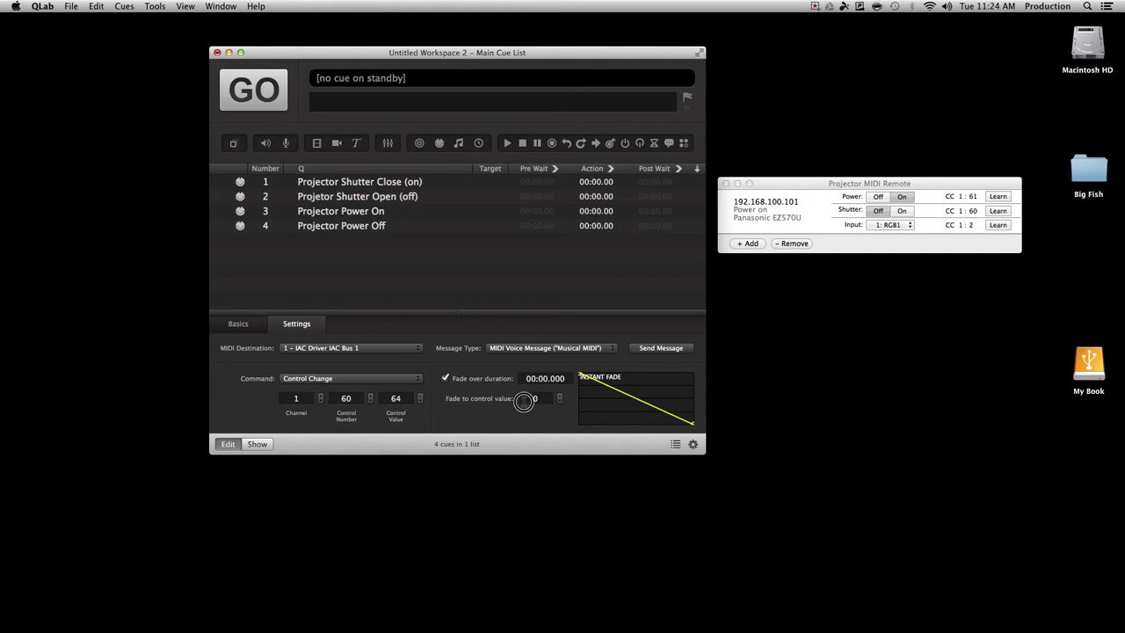
left_click(353, 227)
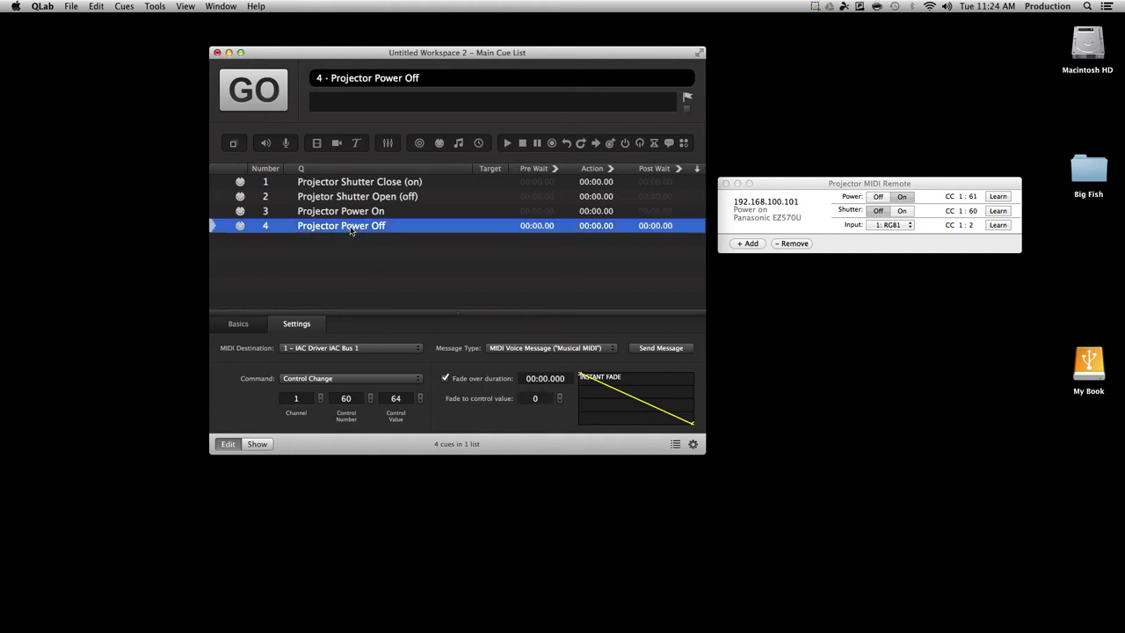
- Start learning for Power in Projector MIDI Remote, and set cue 4 to control number 61 and control value 64
left_click(995, 199)
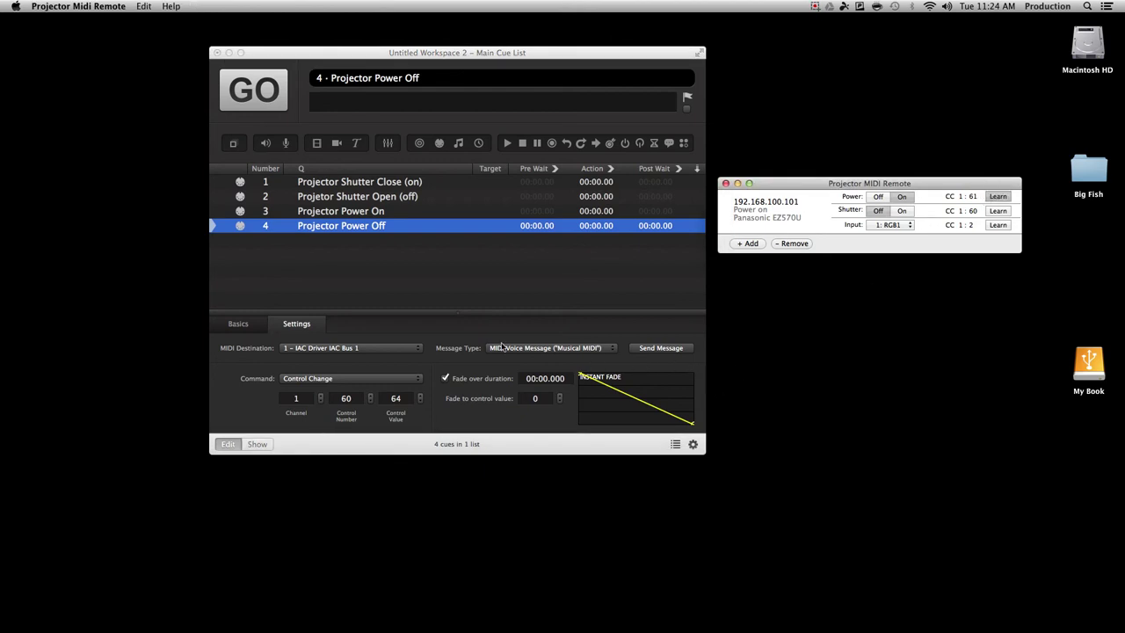
left_click(362, 413)
left_click(346, 398)
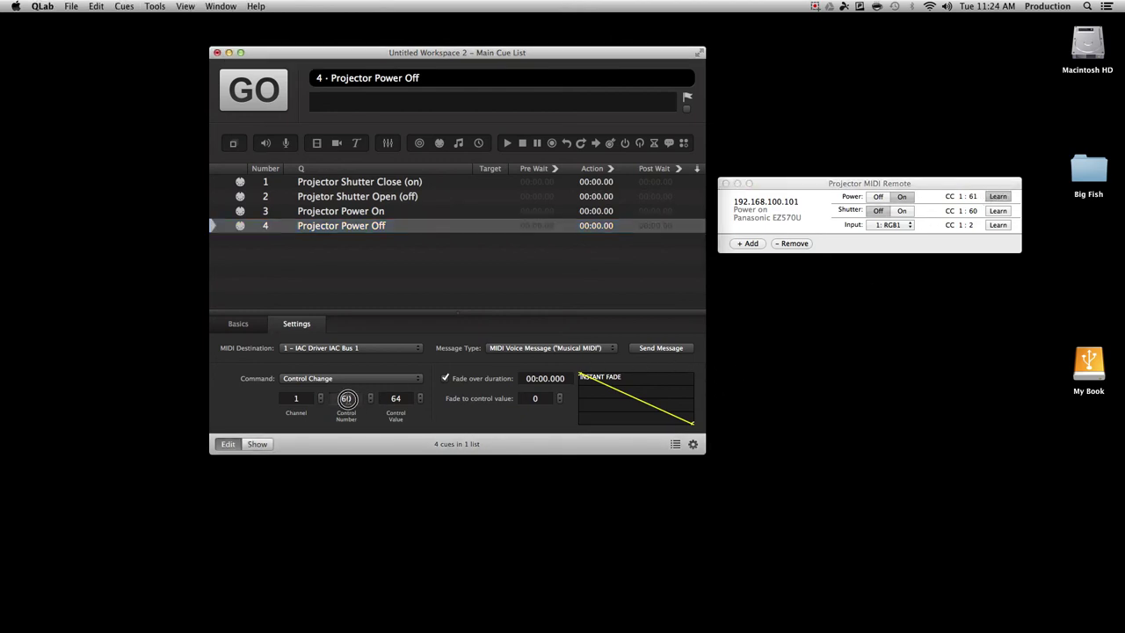
type("61")
key("Tab")
type("64")
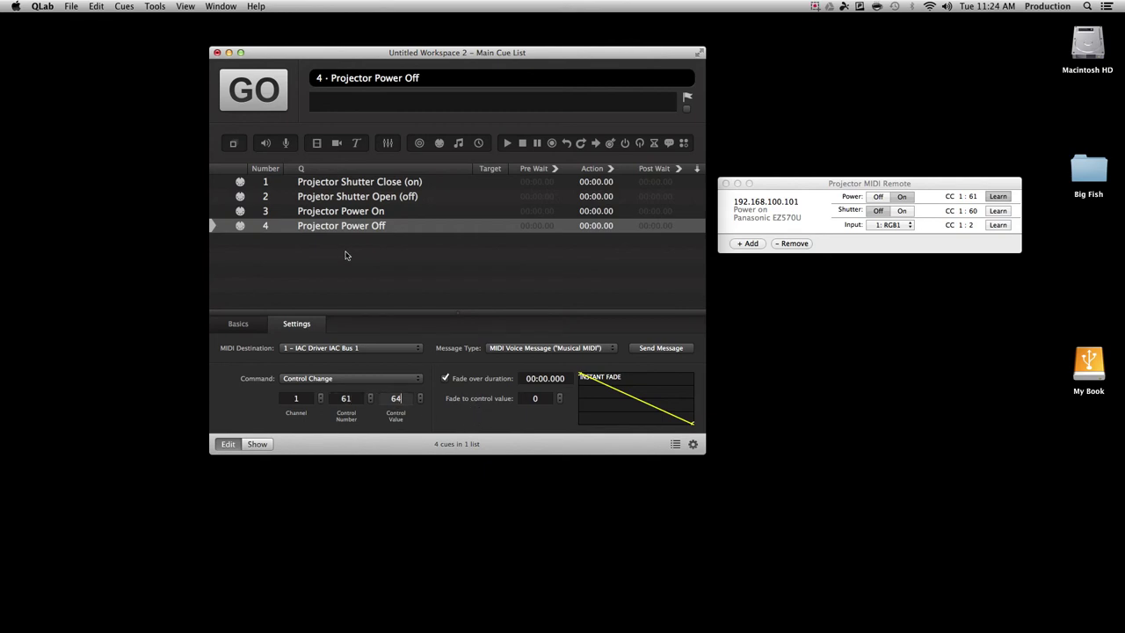
key("Return")
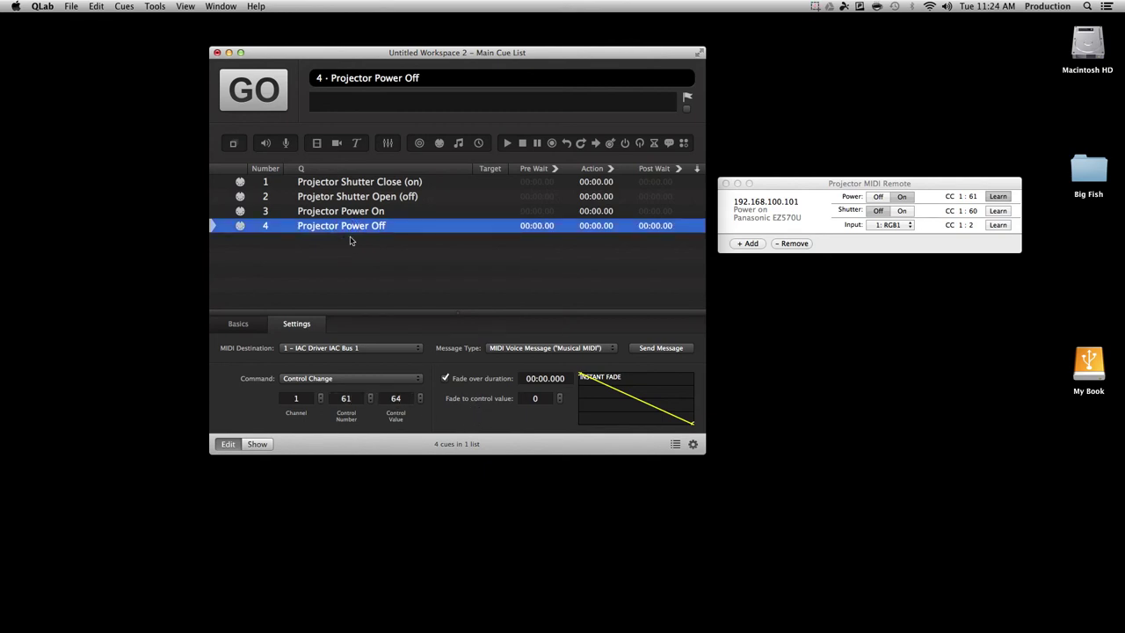
- Run the Projector Power Off cue, and compare the MIDI settings of the Projector Power On and Projector Power Off cues
left_click(248, 93)
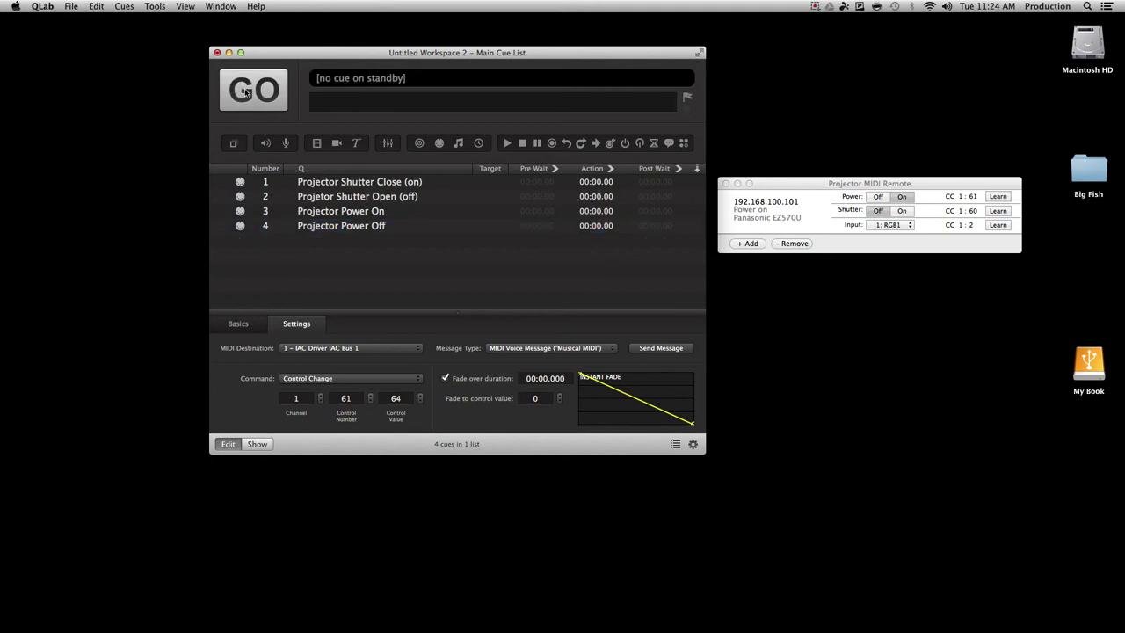
left_click(337, 227)
left_click(334, 213)
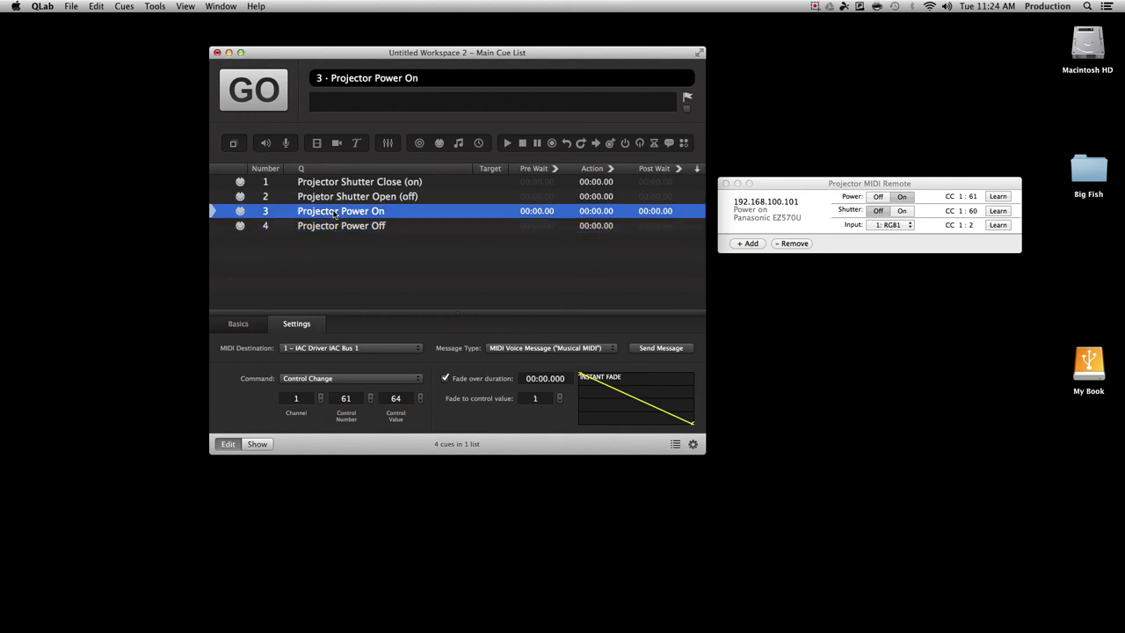
left_click(335, 227)
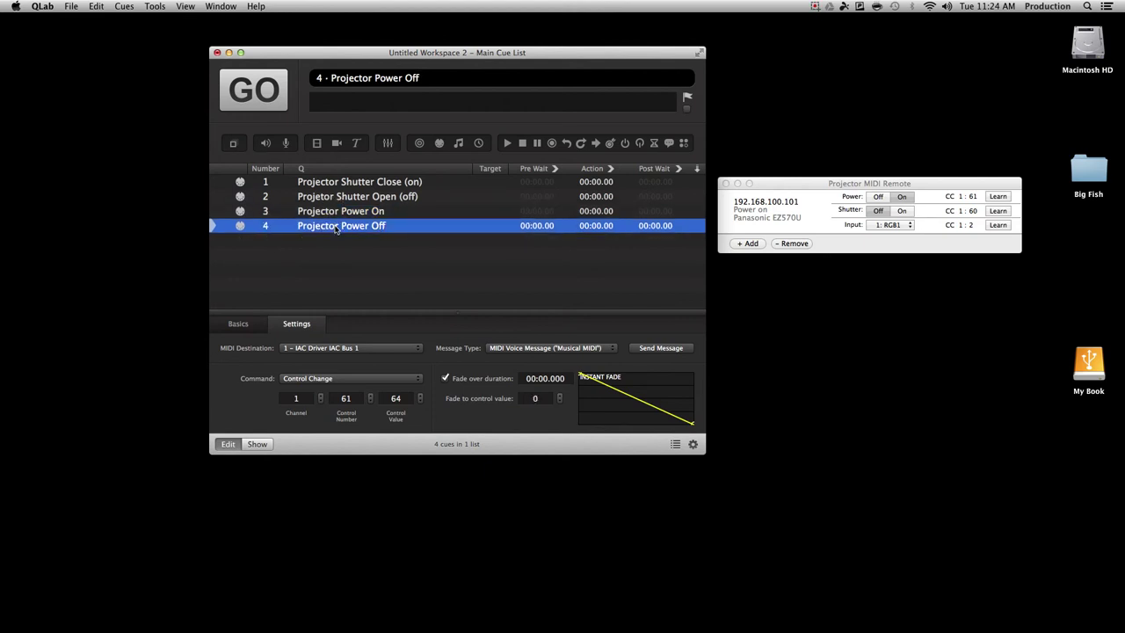
left_click(343, 213)
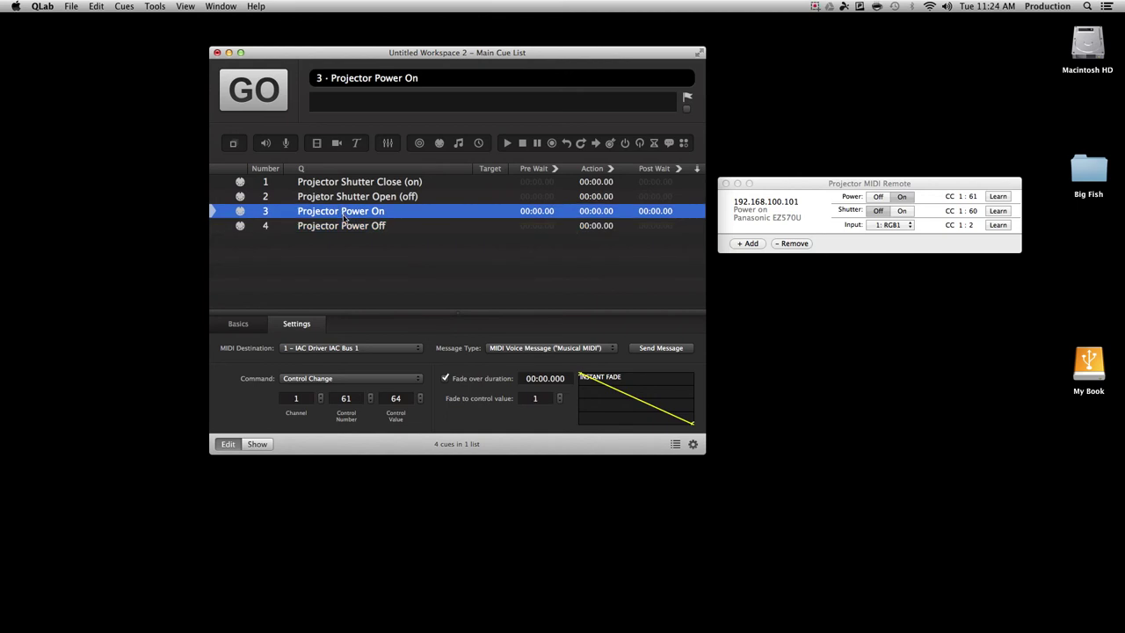
left_click(347, 227)
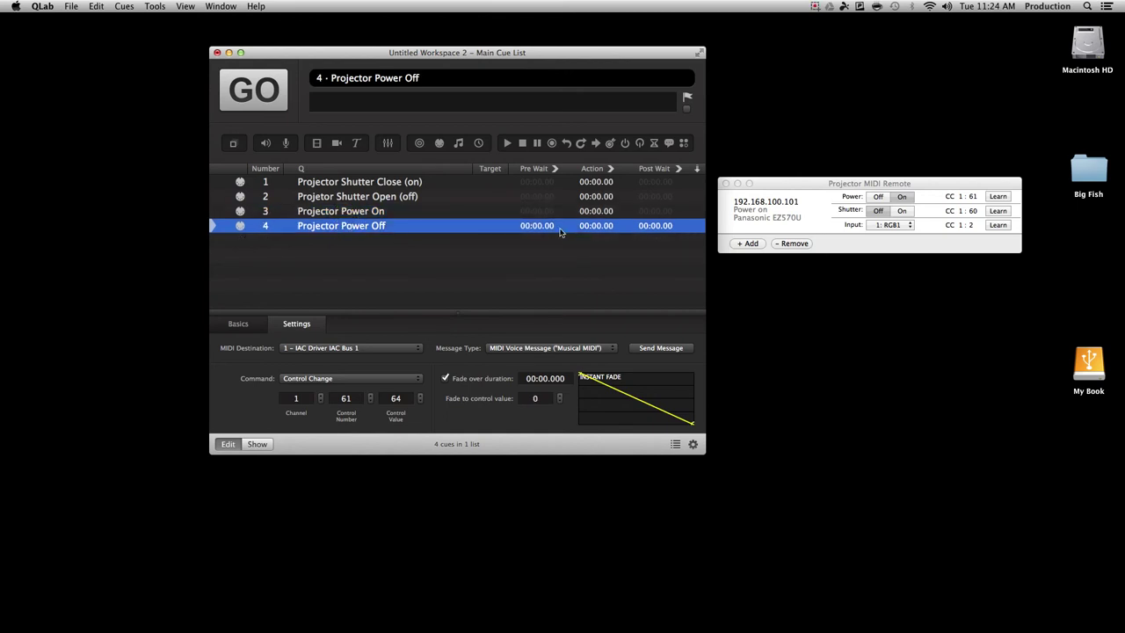
- Learn Power in Projector MIDI Remote from cue 4's MIDI message, and run the Projector Power Off cue
left_click(1002, 197)
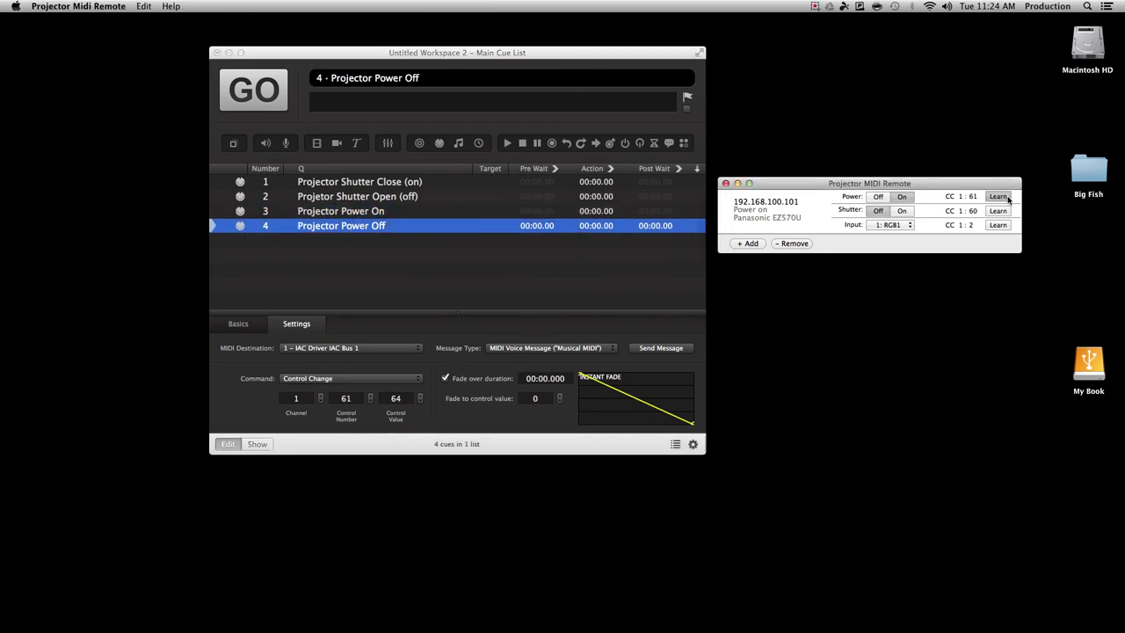
left_click(657, 350)
left_click(659, 348)
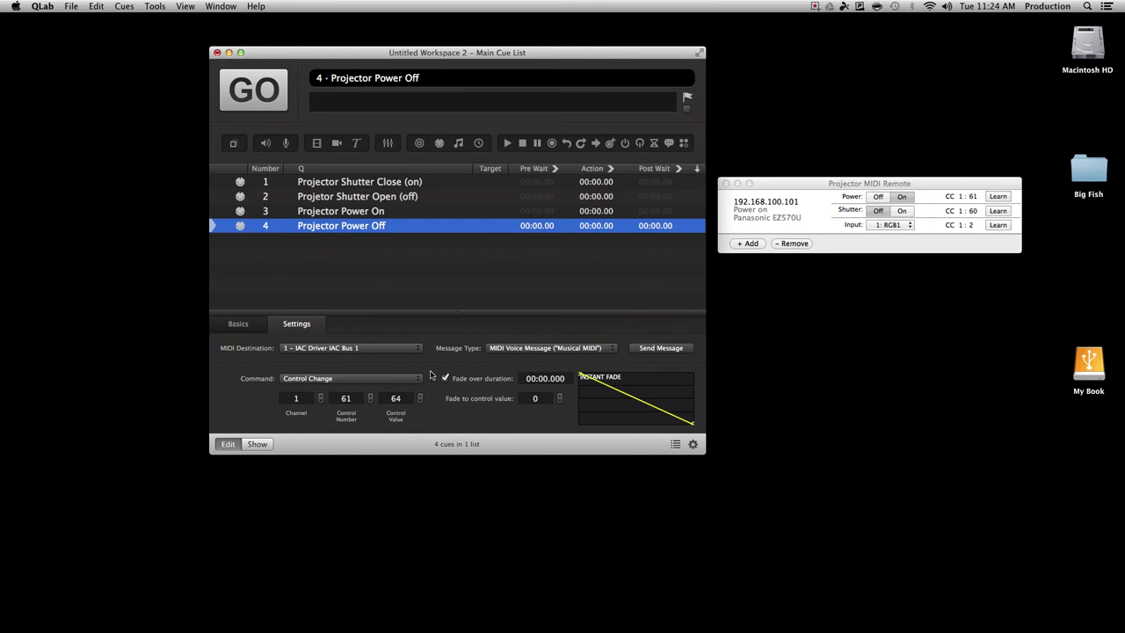
left_click(269, 85)
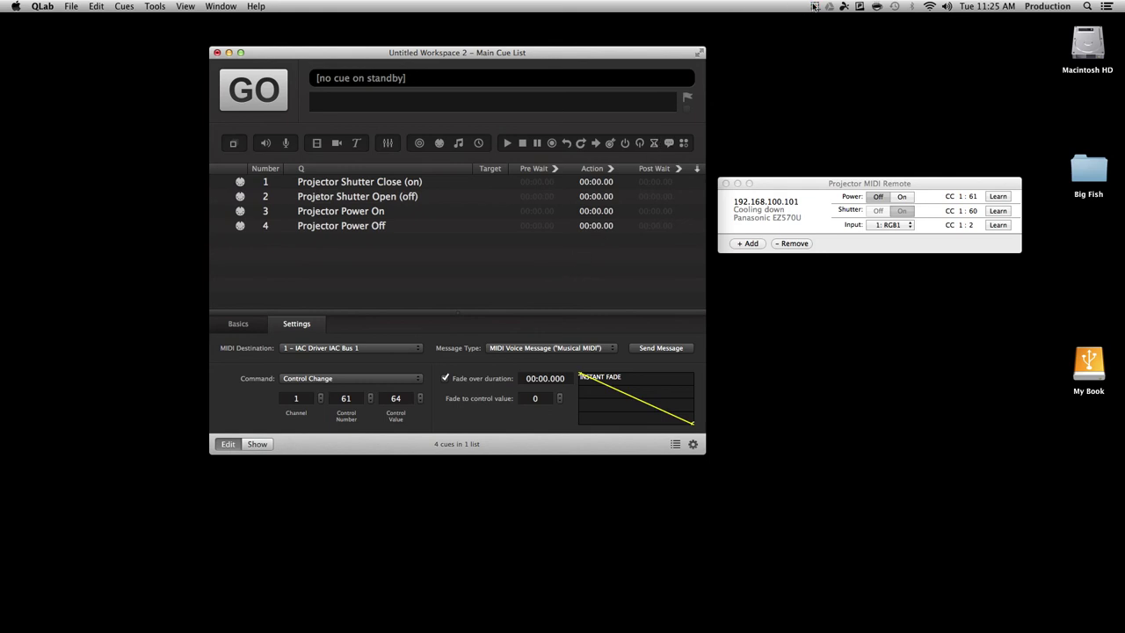
left_click(814, 7)
left_click(853, 42)
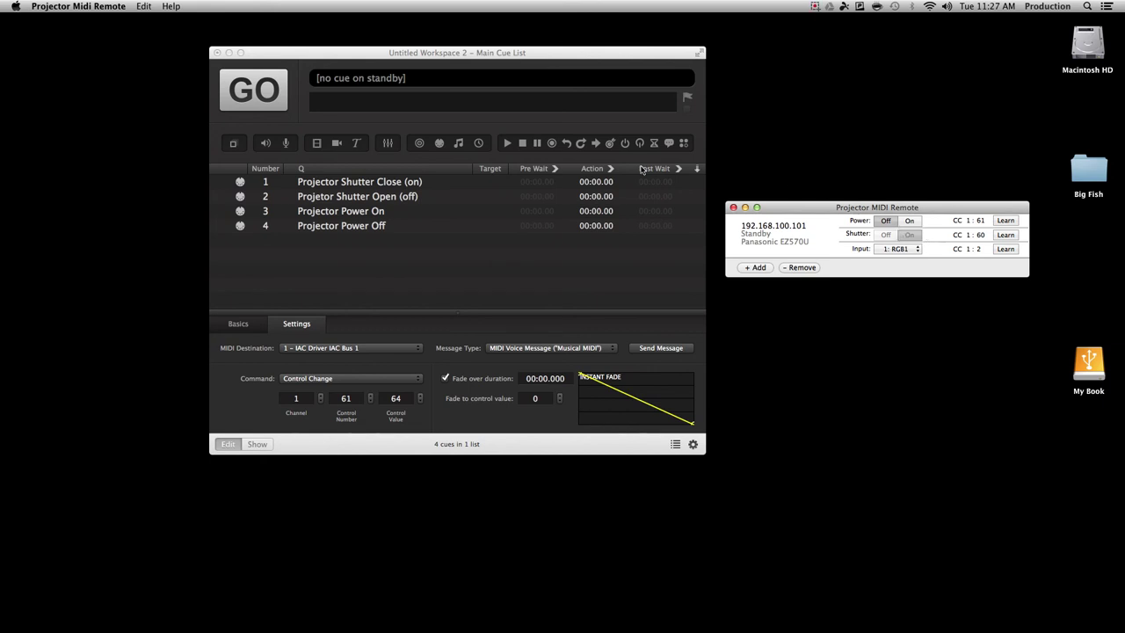
- Run the Projector Power On cue, and move the Projector MIDI Remote window slightly higher
left_click(334, 212)
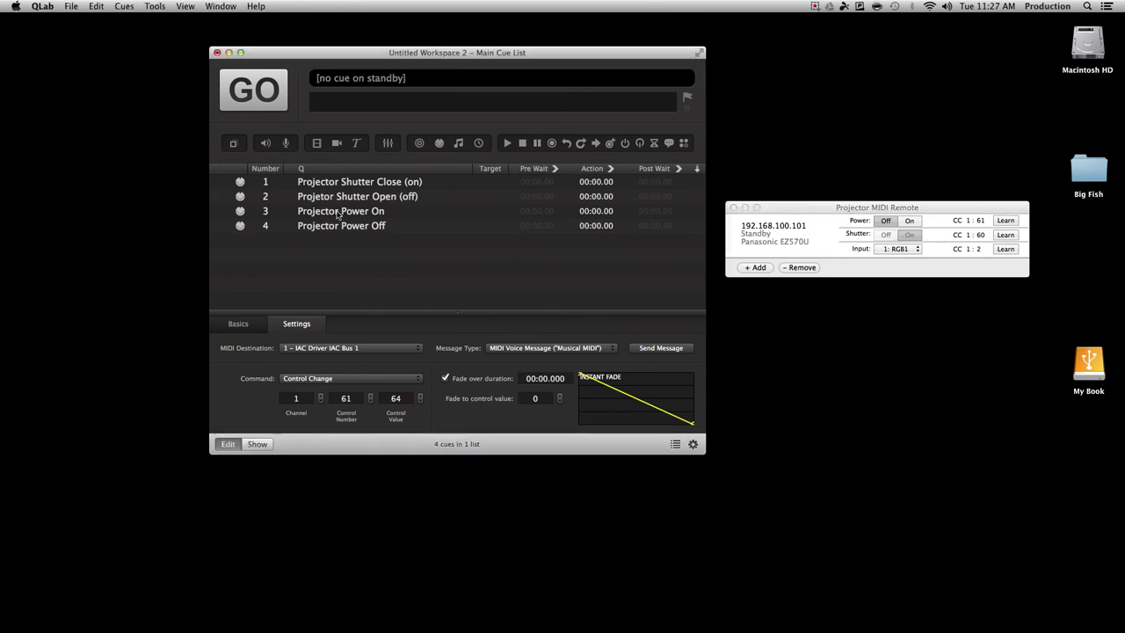
left_click(344, 214)
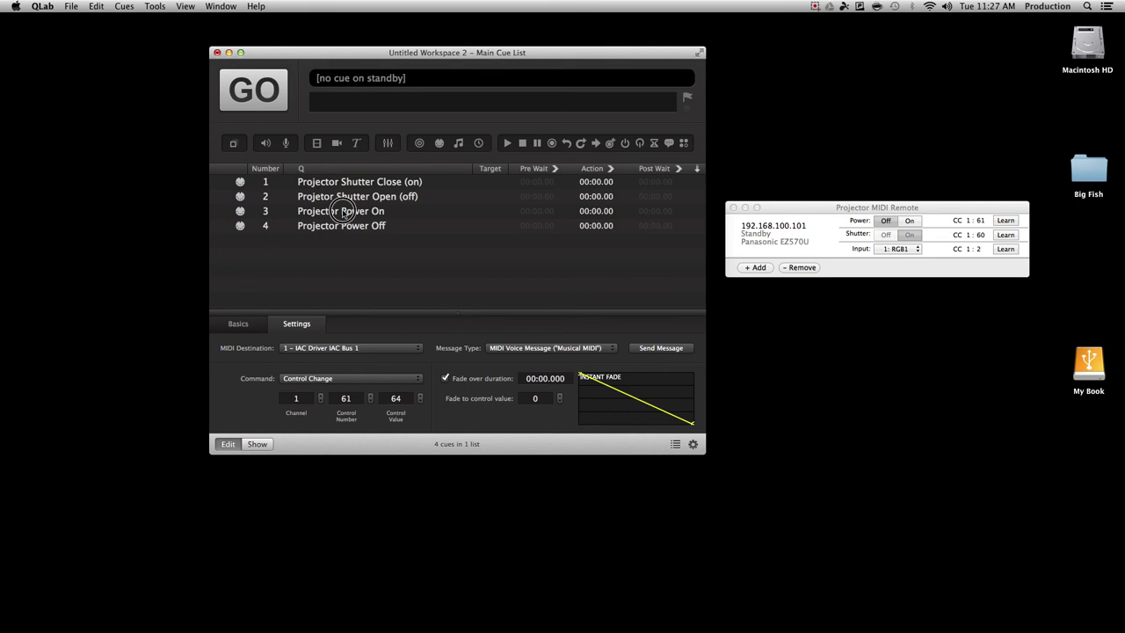
left_click(274, 99)
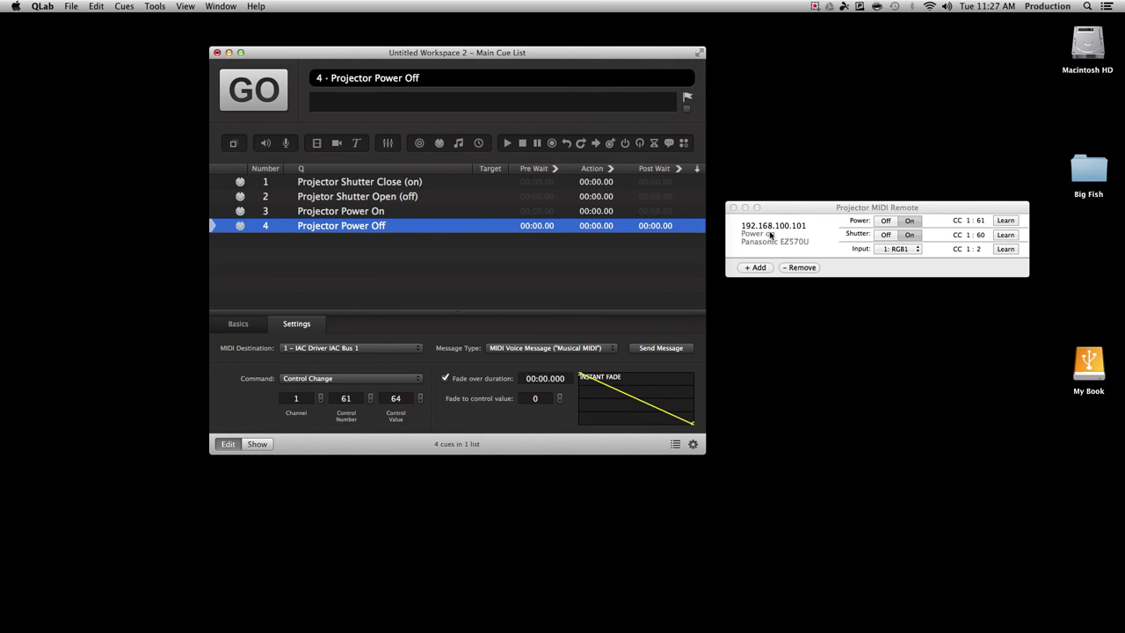
left_click(909, 235)
left_click_drag(908, 207, 908, 165)
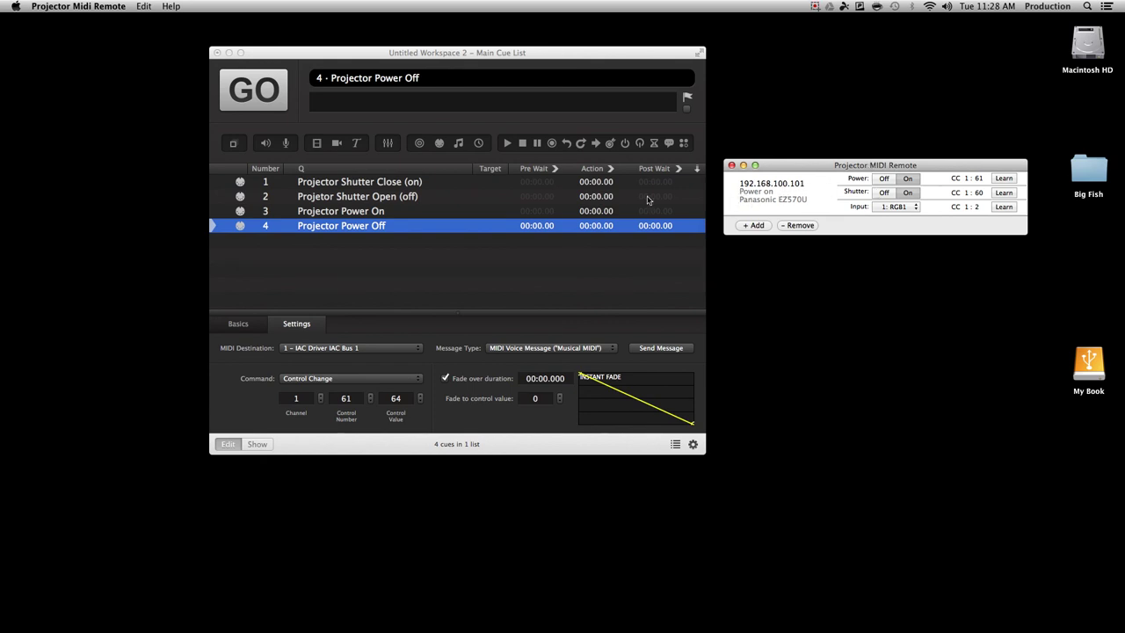
- Run all four projector cues in order, from Projector Shutter Close (on) through Projector Power Off
left_click(383, 183)
left_click(387, 186)
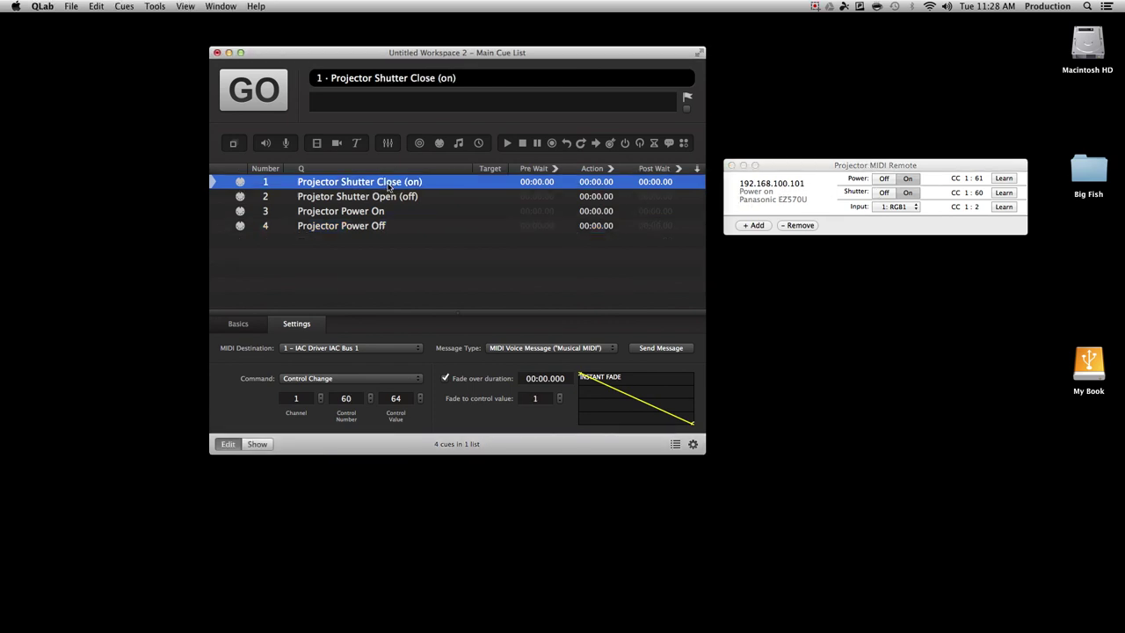
left_click(277, 109)
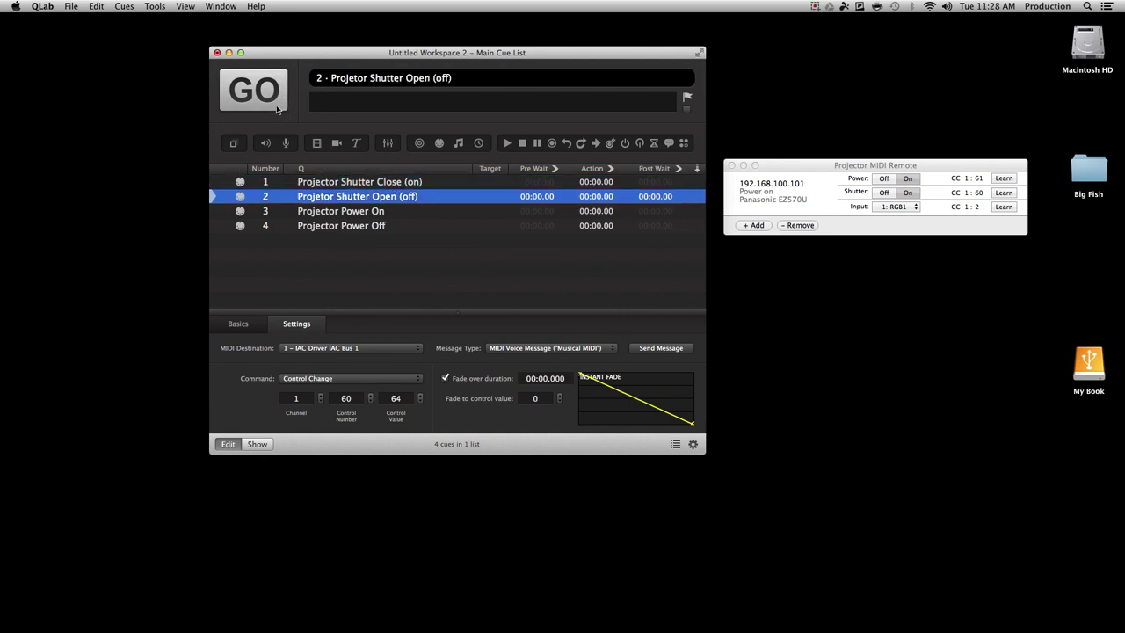
left_click(277, 109)
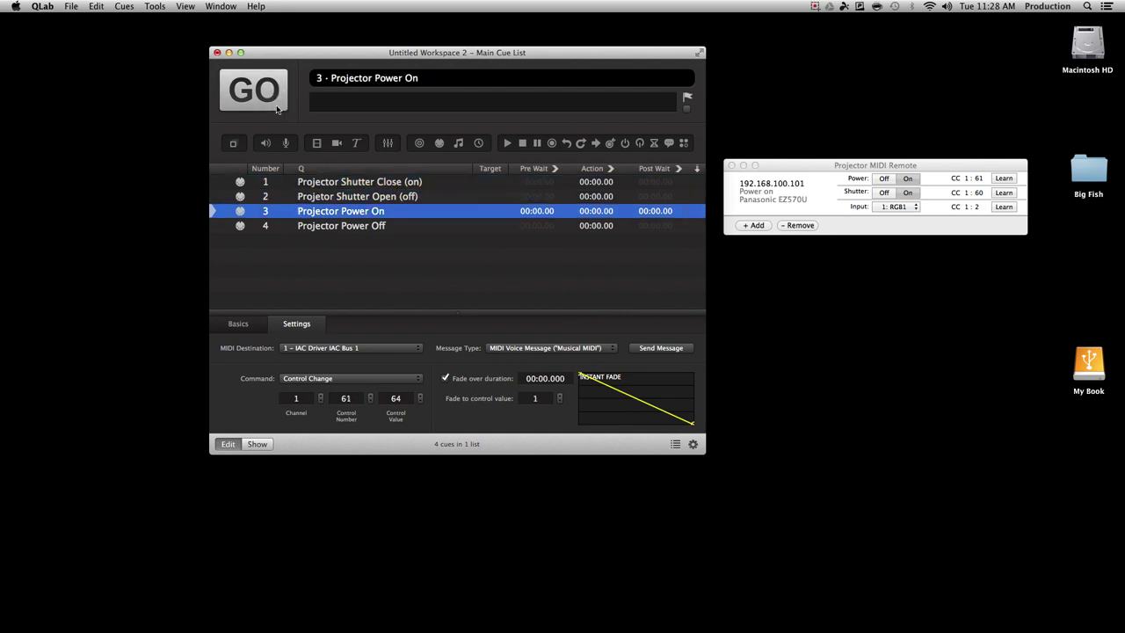
left_click(277, 109)
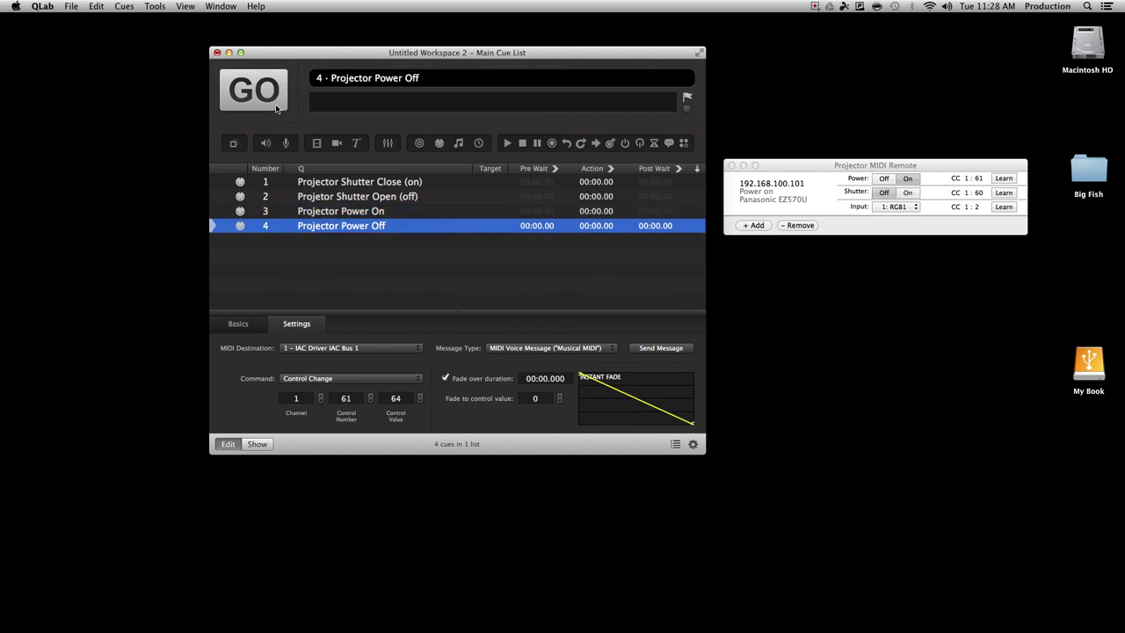
left_click(277, 109)
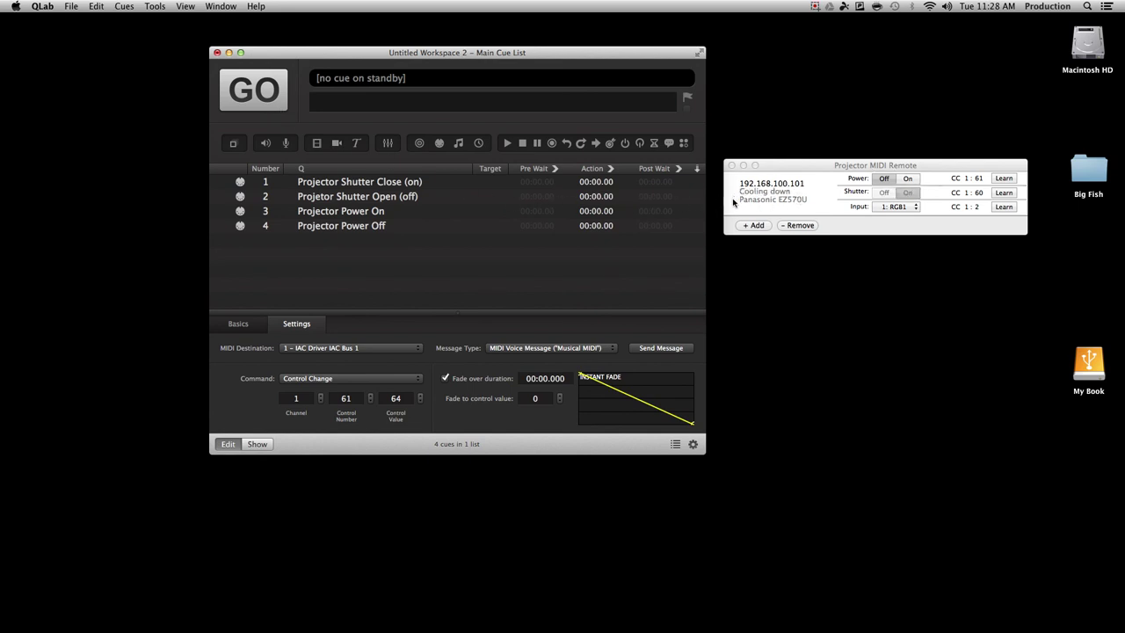
left_click(815, 6)
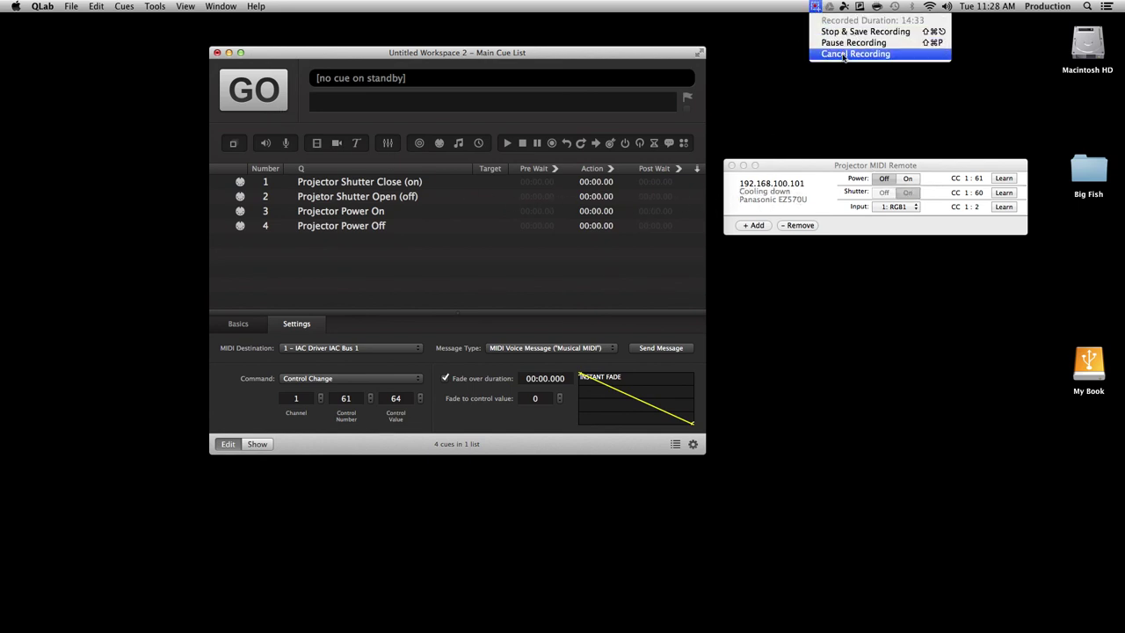